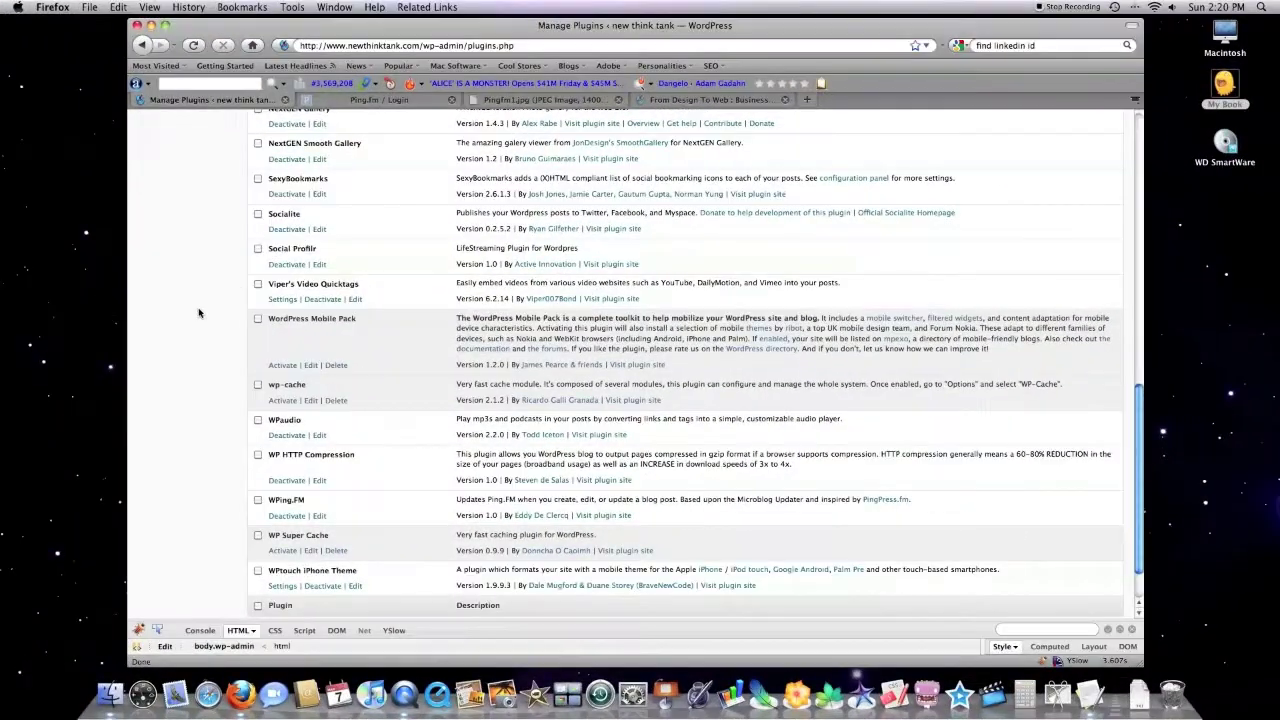
# Scroll the Manage Plugins list to locate the WPing.FM plugin
pyautogui.scroll(3, 199, 313)
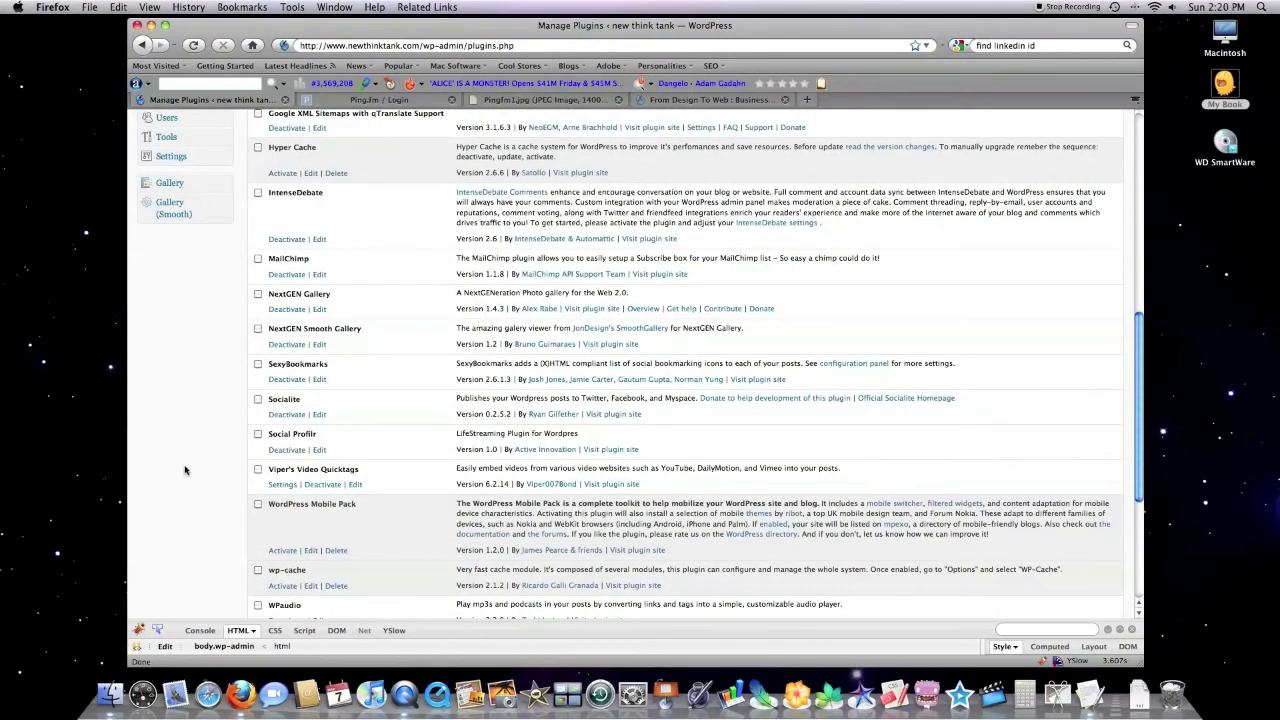
# Open Settings > Social Profilr and review its network ids: Twitter and LinkedIn on, FriendFeed empty
pyautogui.scroll(4, 188, 400)
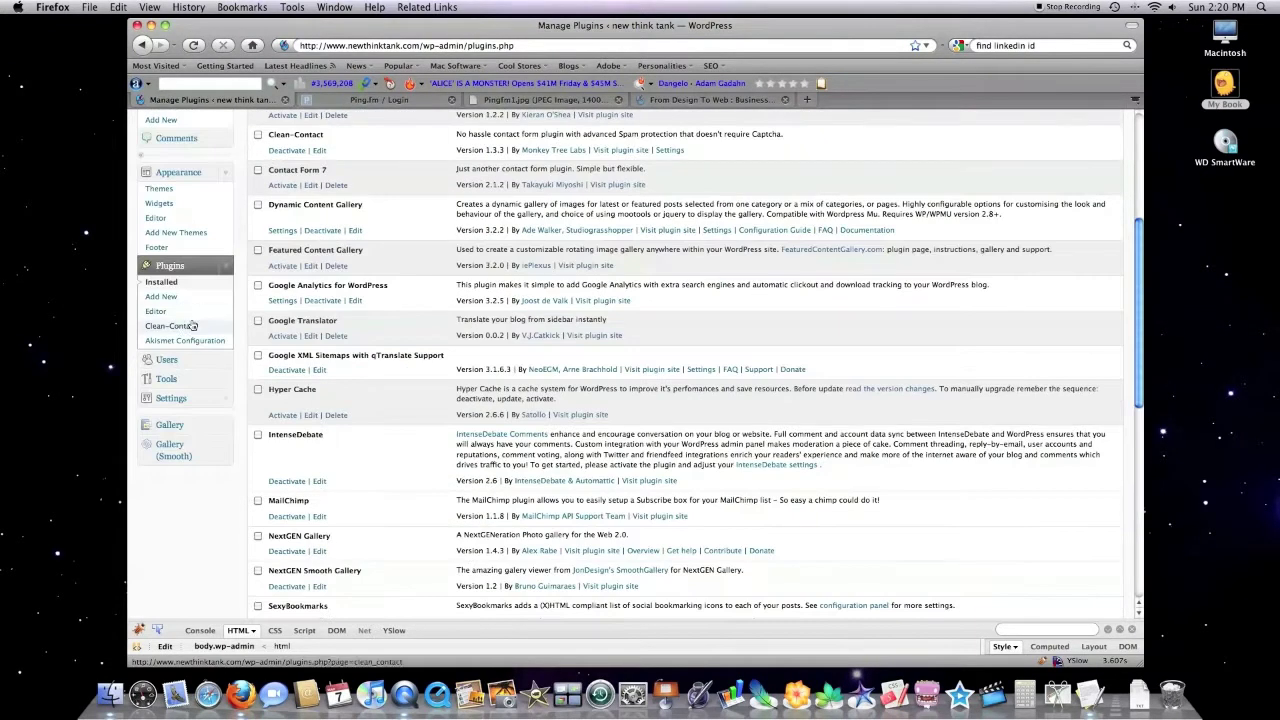
pyautogui.click(180, 402)
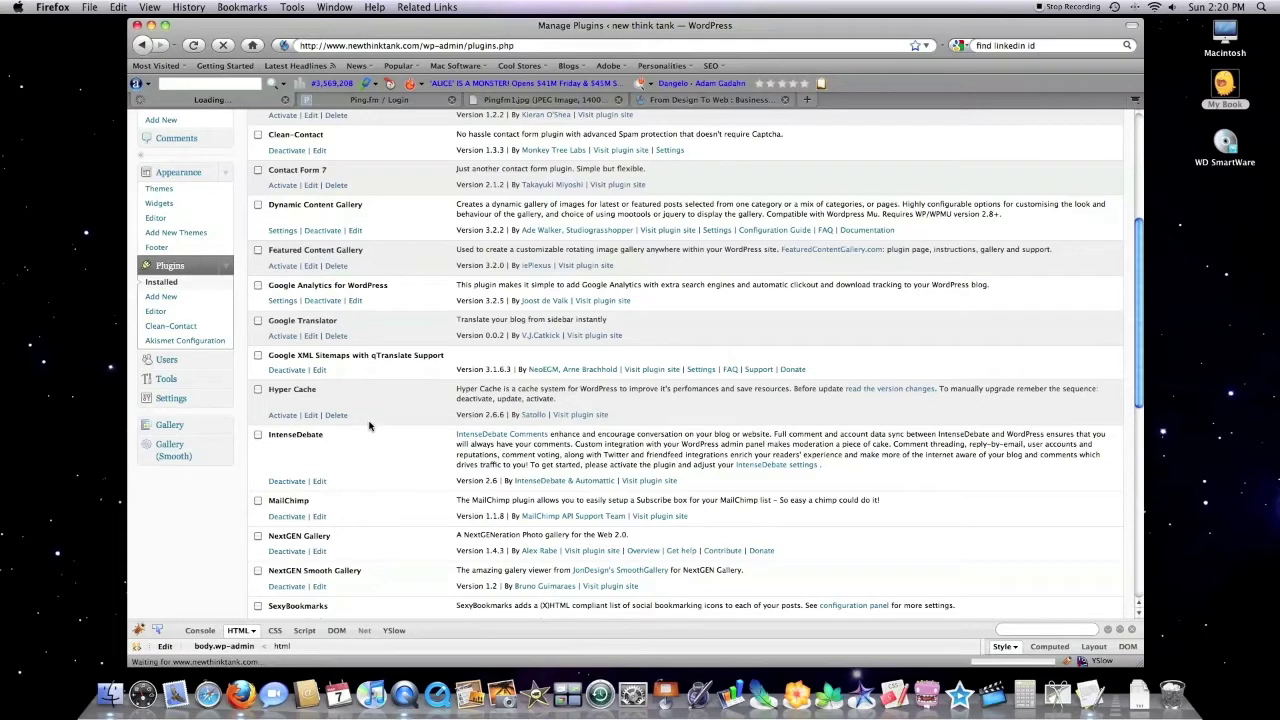
pyautogui.scroll(-5, 185, 432)
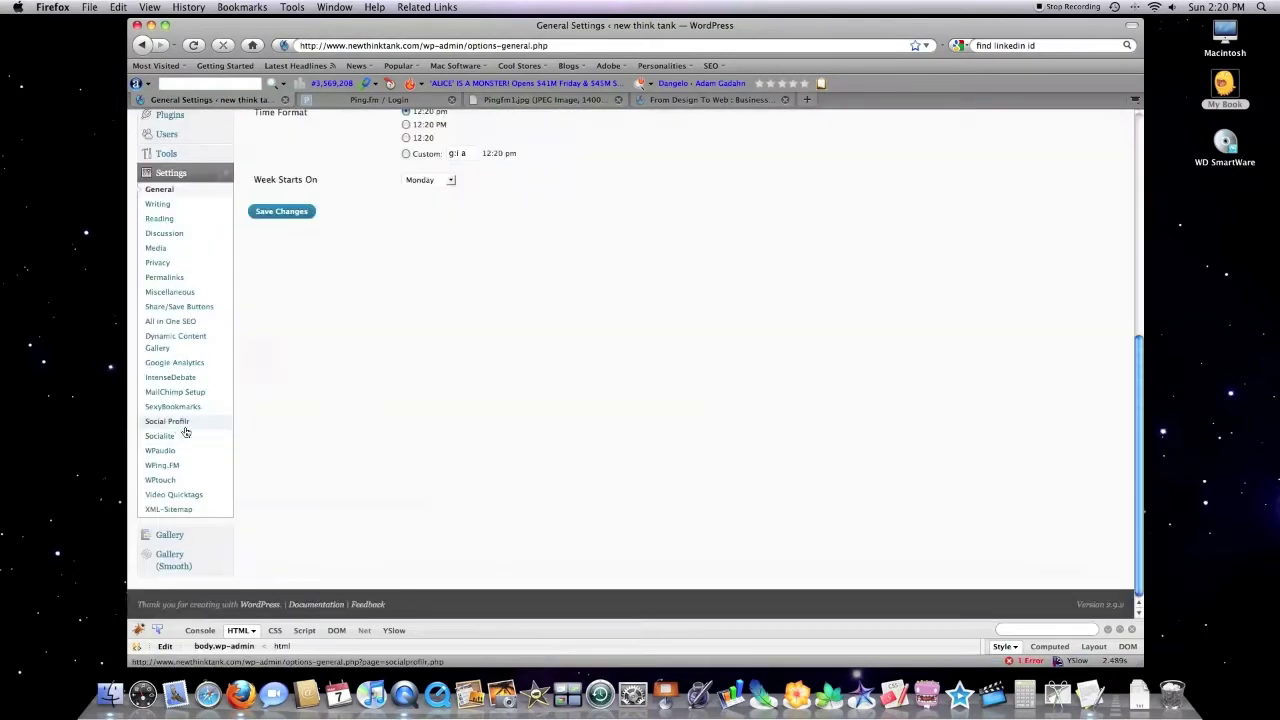
pyautogui.click(172, 424)
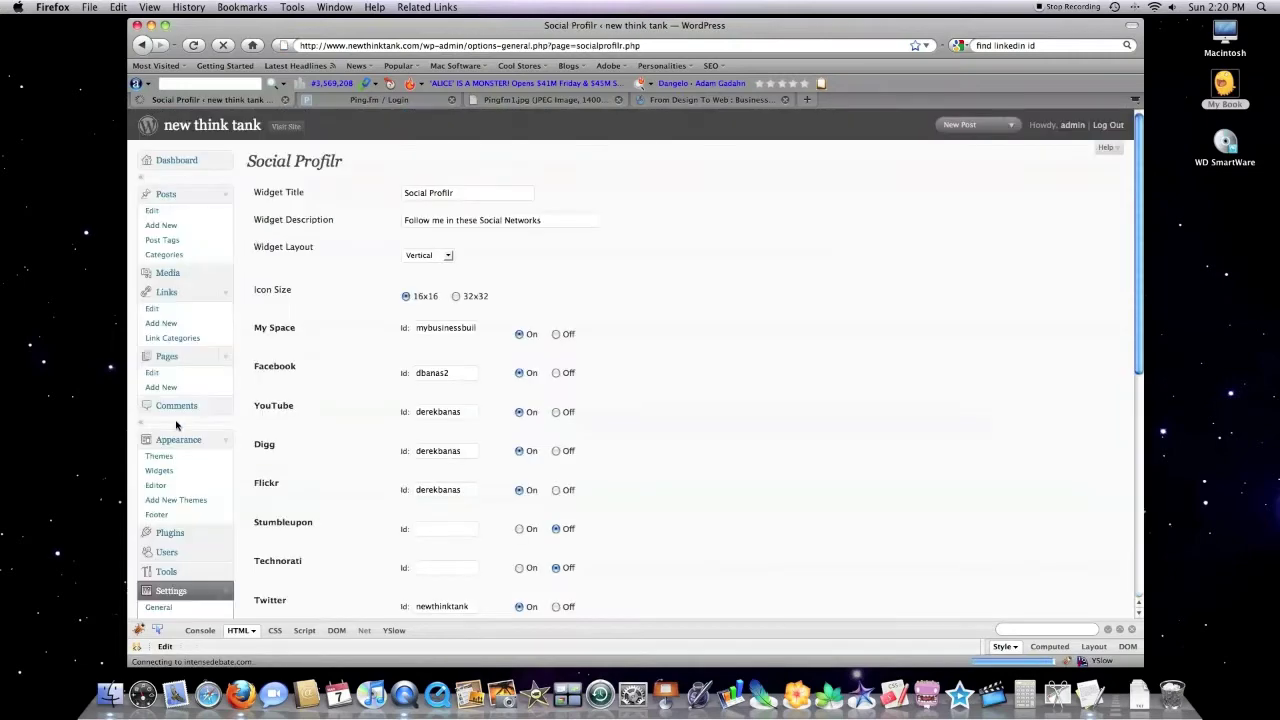
pyautogui.scroll(-3, 372, 308)
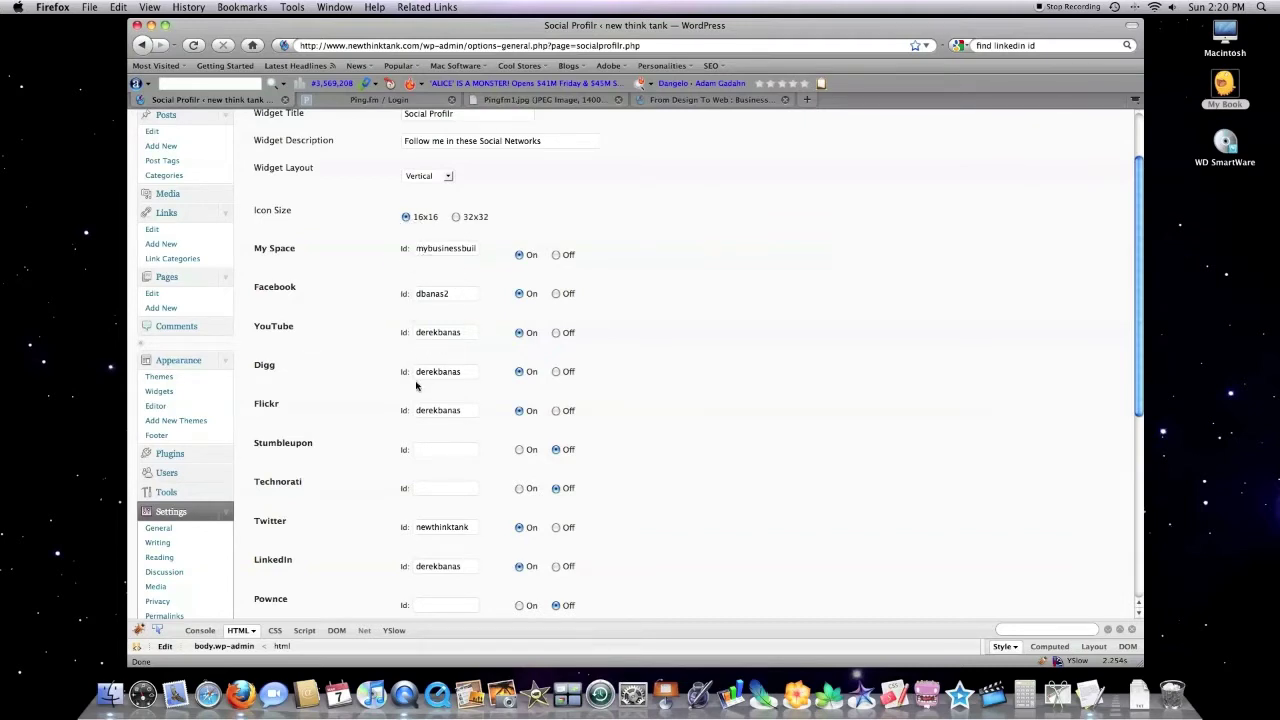
pyautogui.scroll(-3, 409, 473)
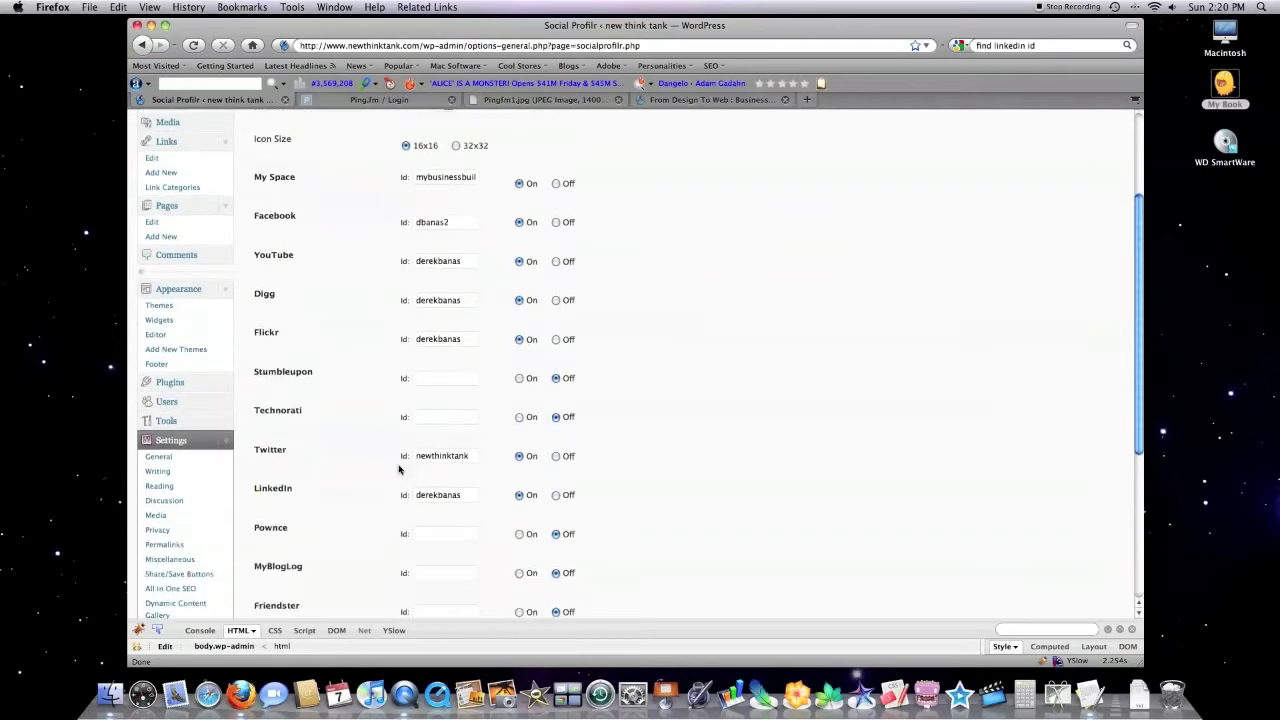
pyautogui.scroll(-7, 500, 445)
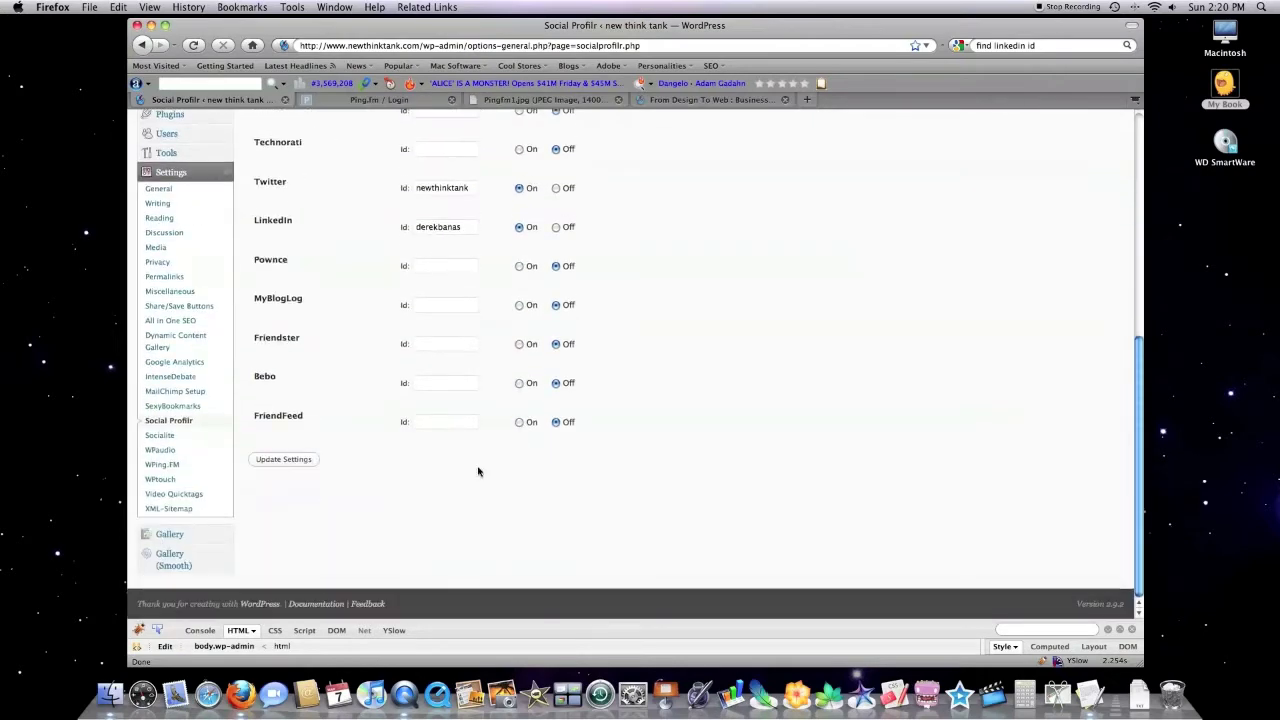
pyautogui.click(747, 104)
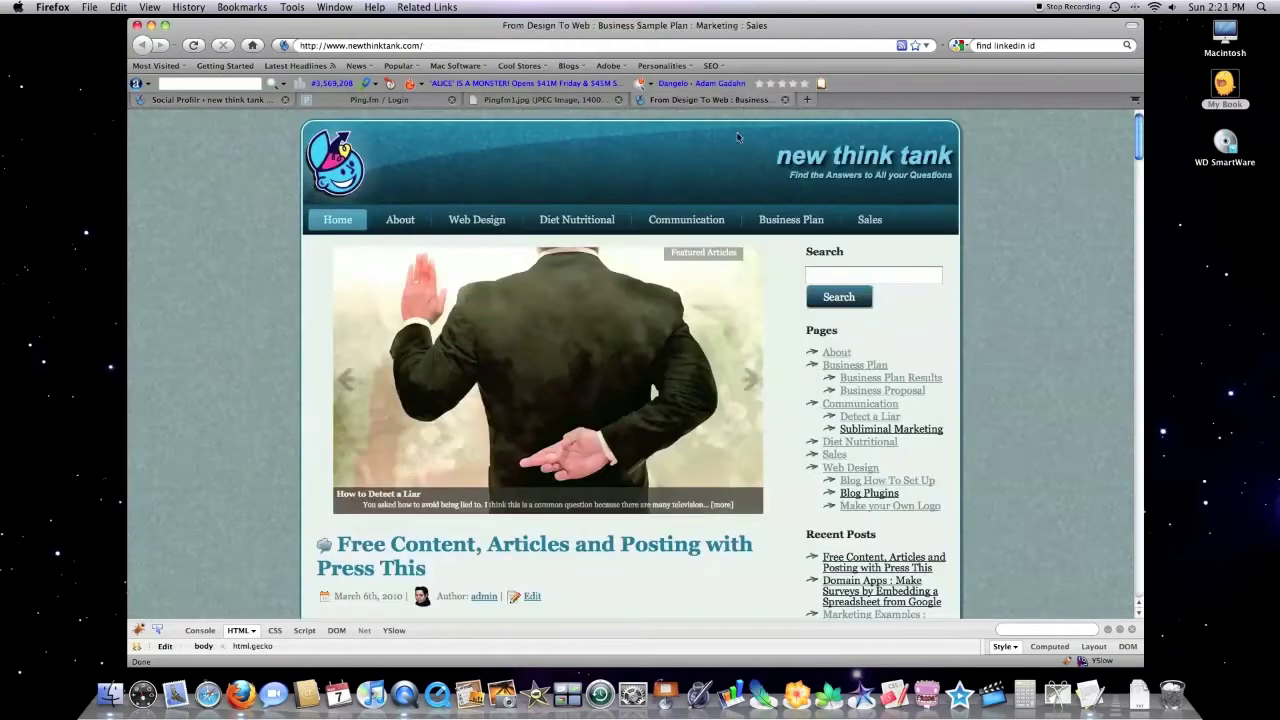
pyautogui.scroll(-10, 705, 330)
pyautogui.scroll(-2, 705, 330)
pyautogui.scroll(-10, 705, 330)
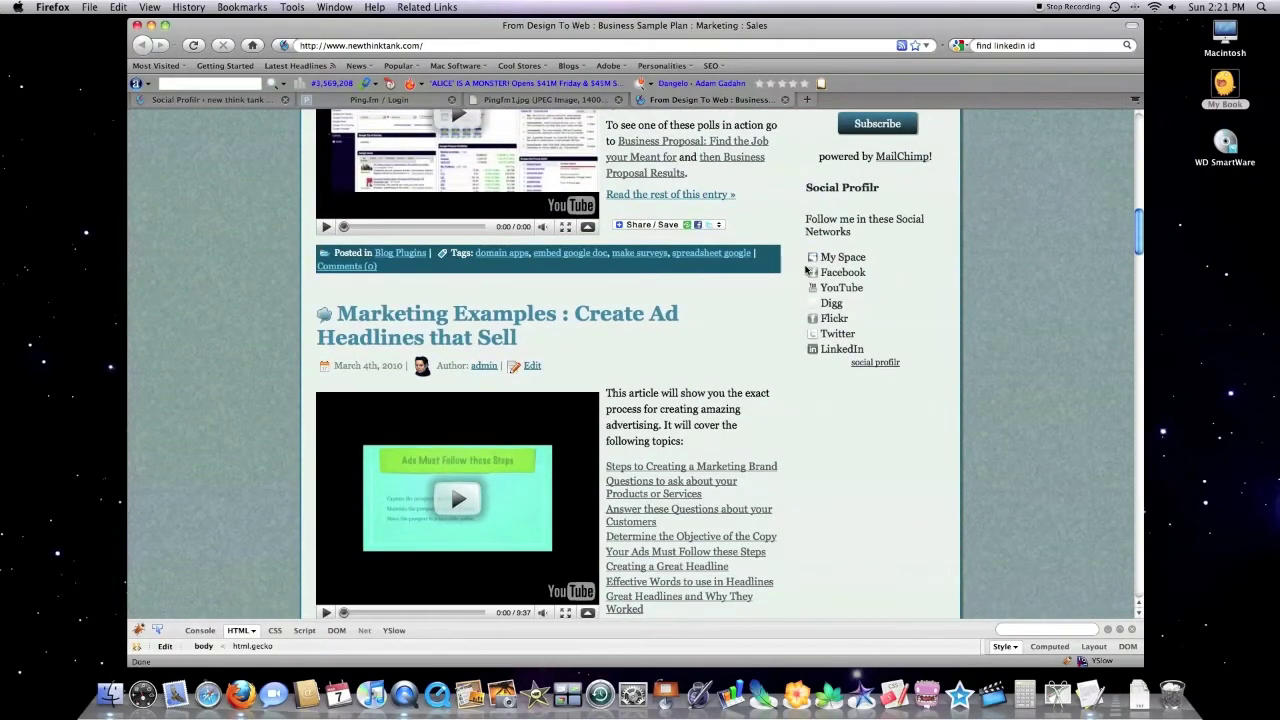
pyautogui.click(813, 289)
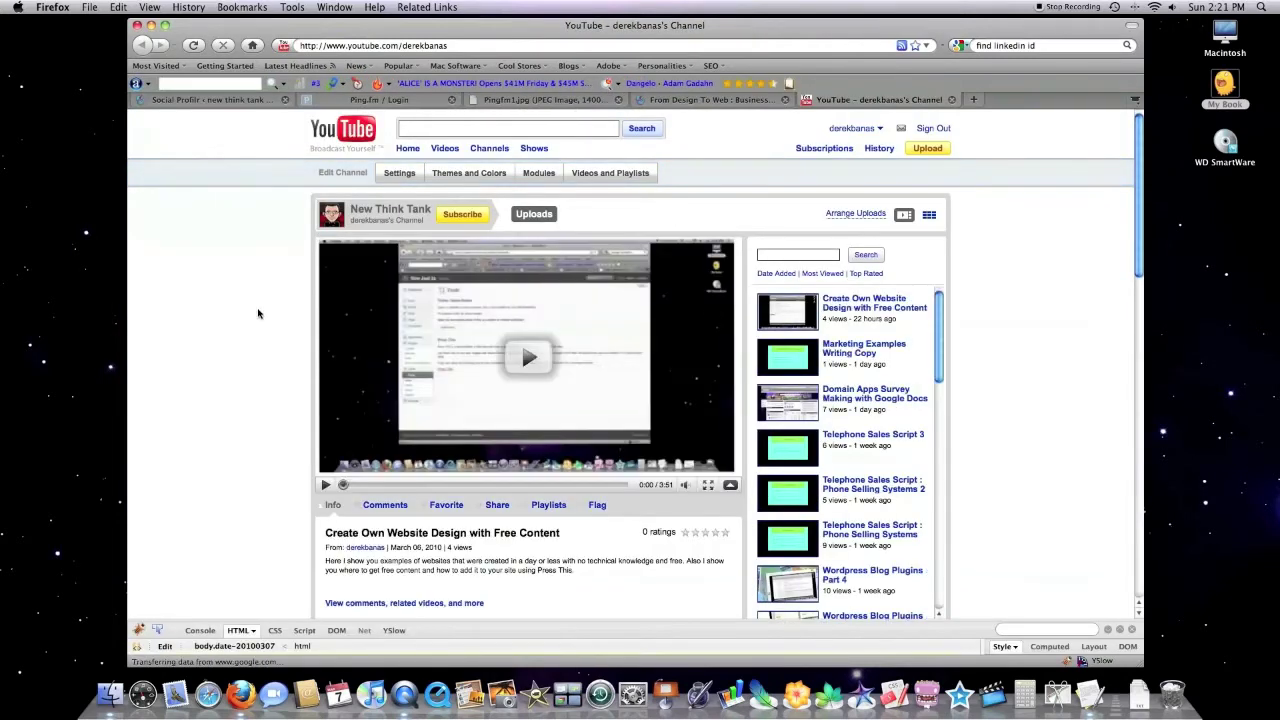
pyautogui.click(953, 100)
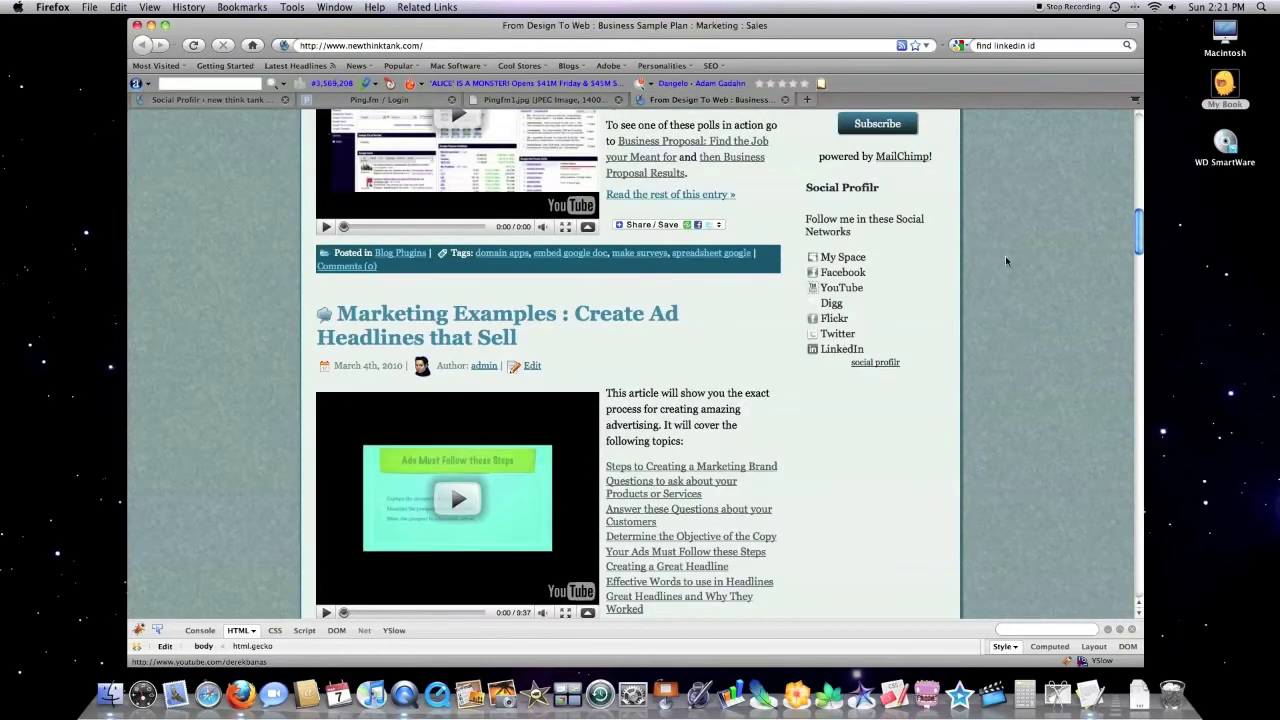
pyautogui.scroll(5, 1003, 260)
pyautogui.scroll(10, 1004, 279)
pyautogui.scroll(1, 1004, 279)
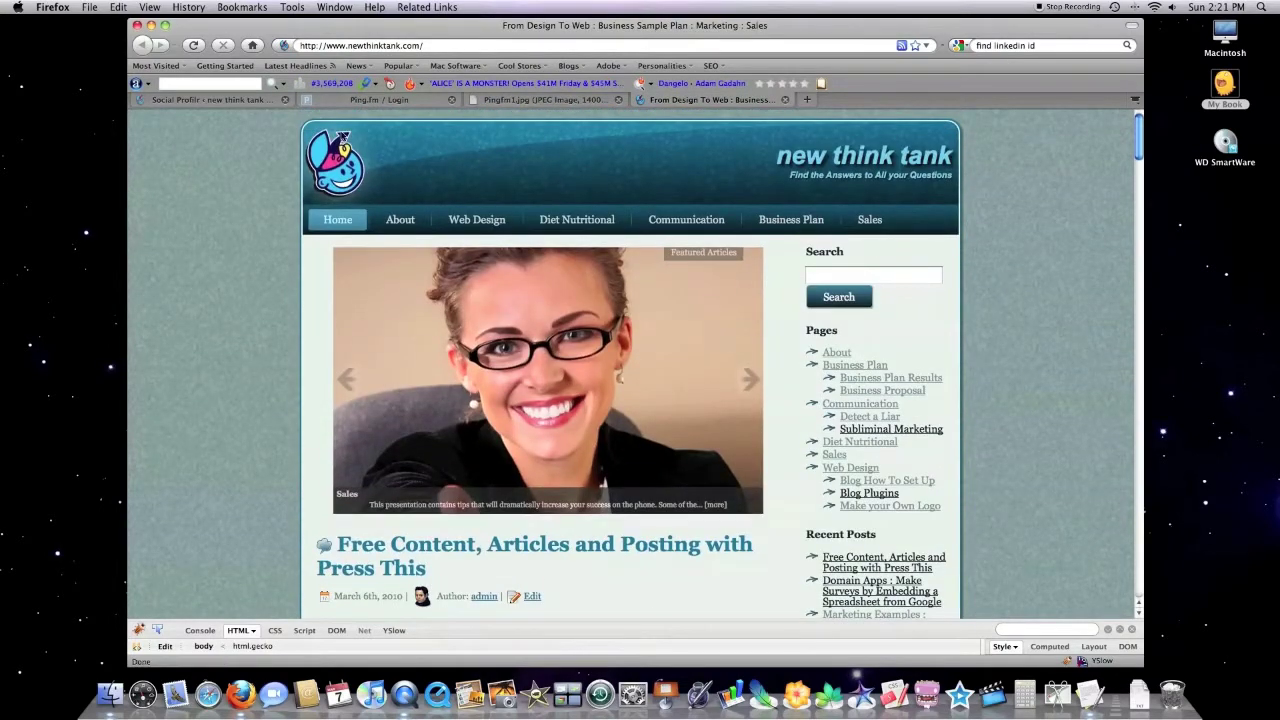
pyautogui.click(236, 101)
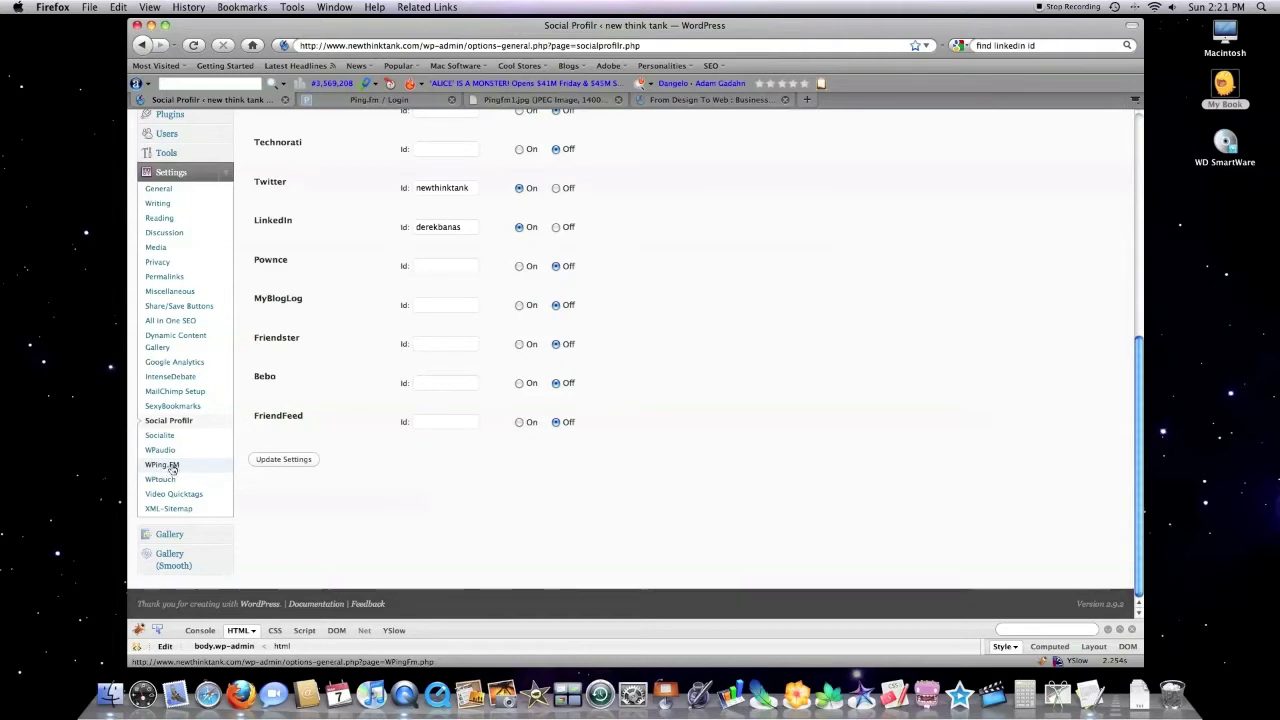
pyautogui.click(170, 466)
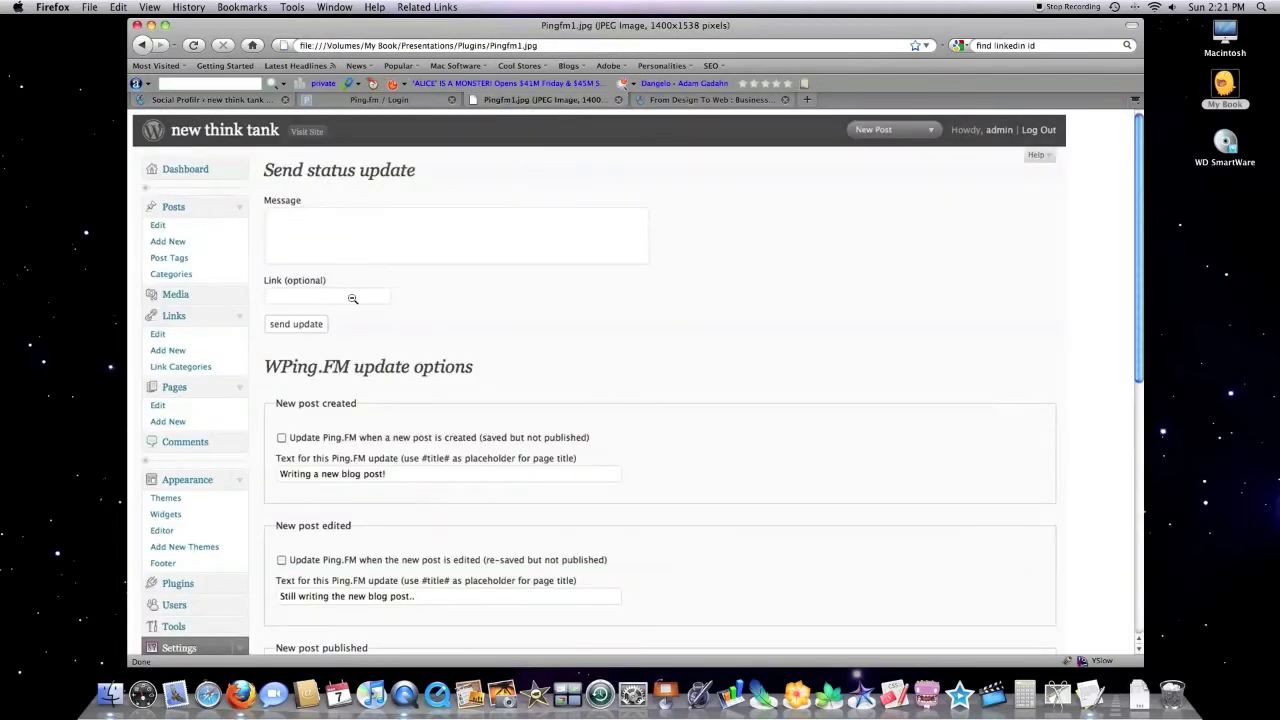
# Check WPing.FM's update-Ping.FM-on-publish option, then go to the Ping.fm login page
pyautogui.scroll(-2, 500, 328)
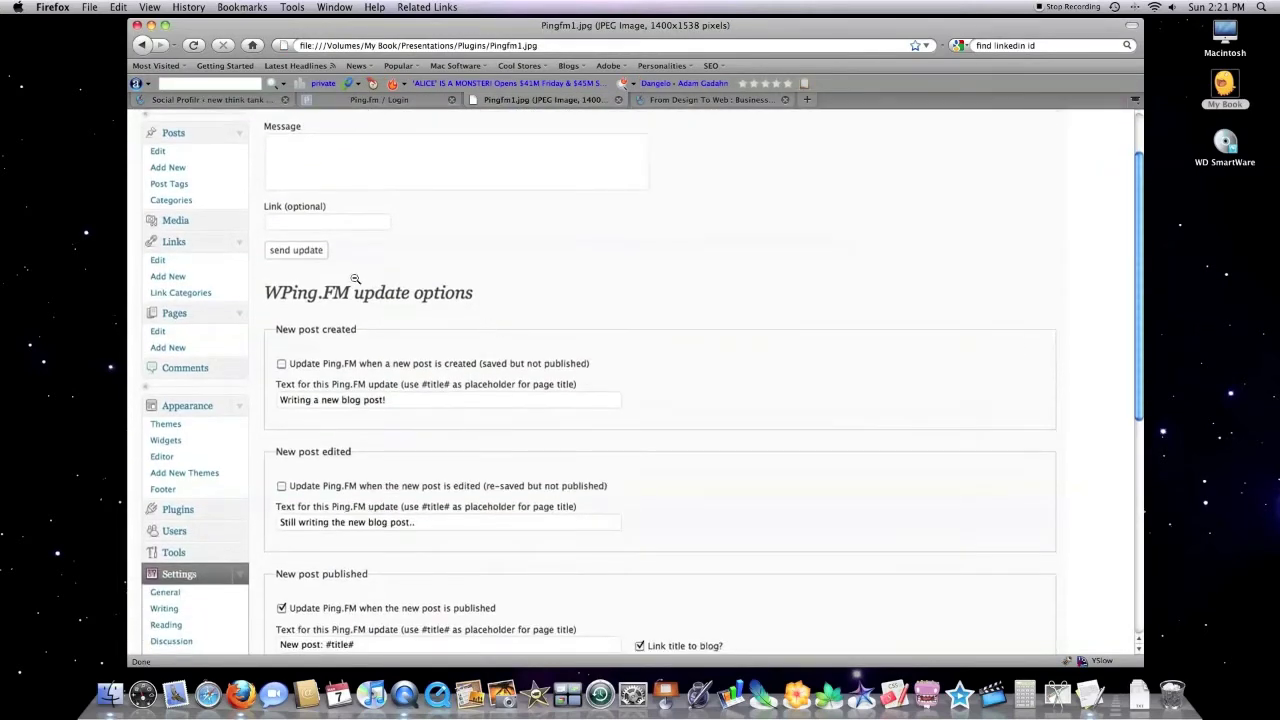
pyautogui.click(360, 100)
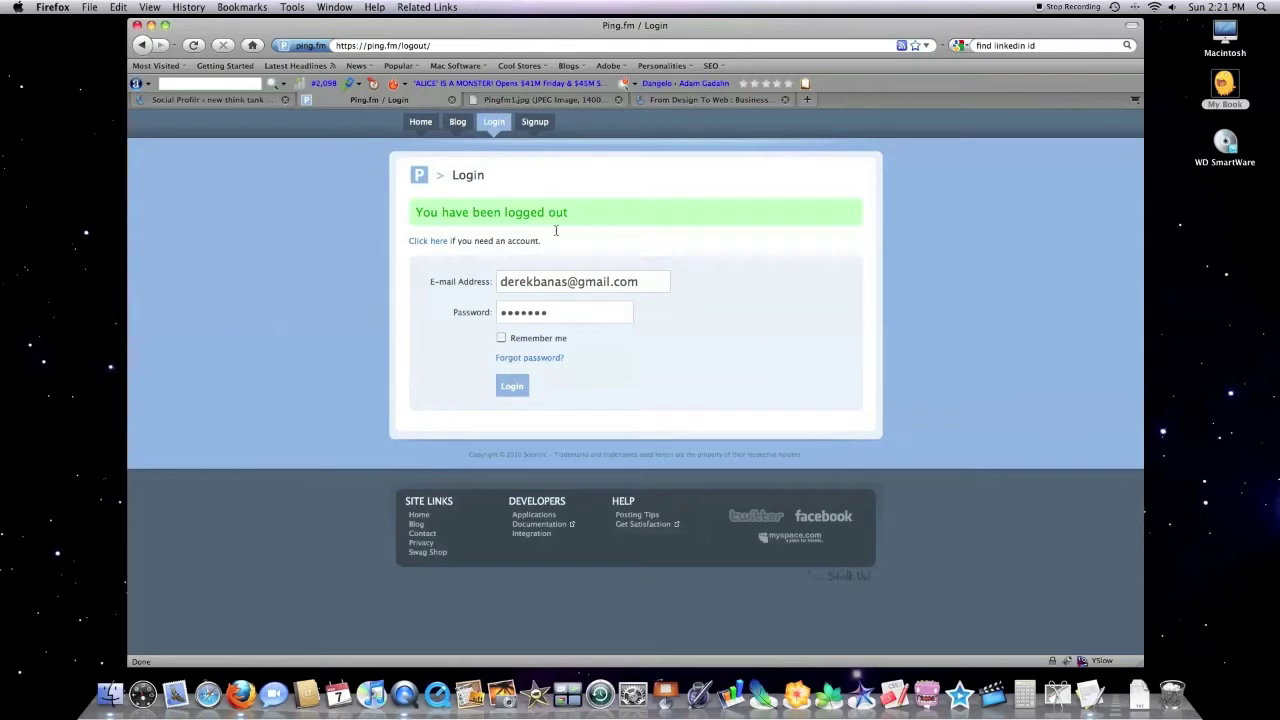
# Log in to Ping.fm, check the WPing.FM options screenshot, and return to the dashboard
pyautogui.click(513, 386)
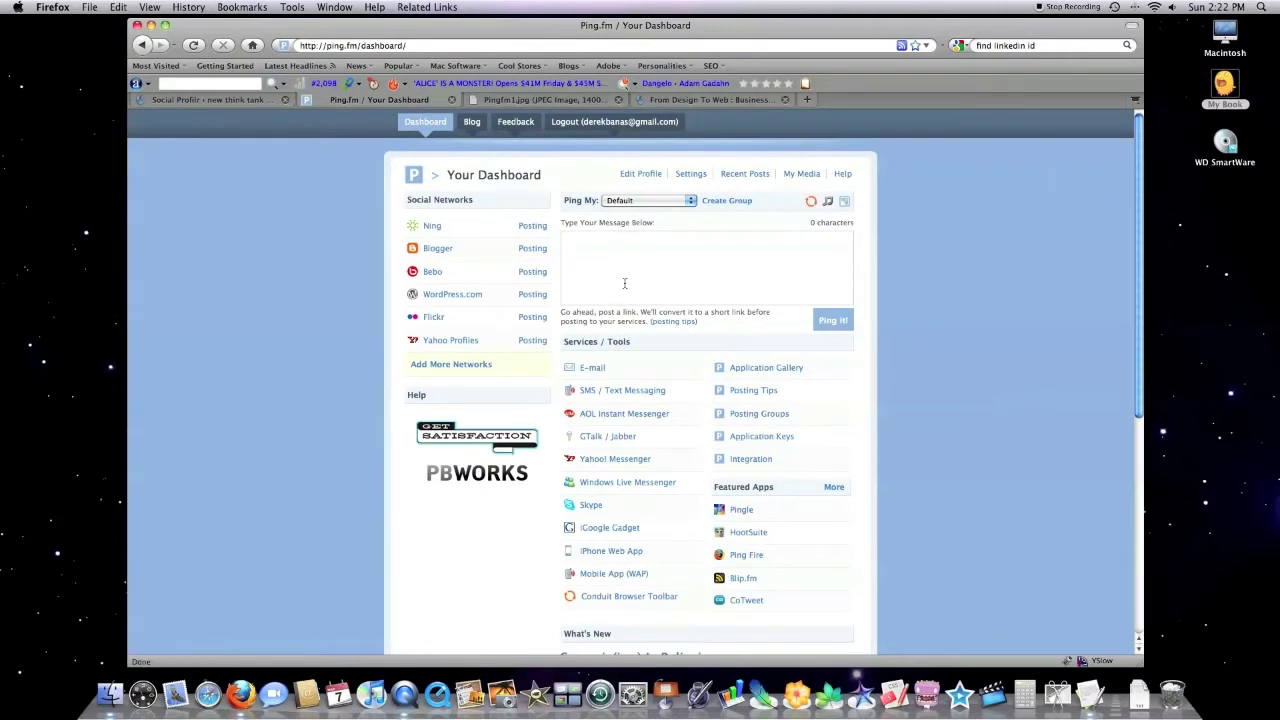
pyautogui.click(584, 101)
pyautogui.scroll(-3, 420, 396)
pyautogui.scroll(-6, 423, 394)
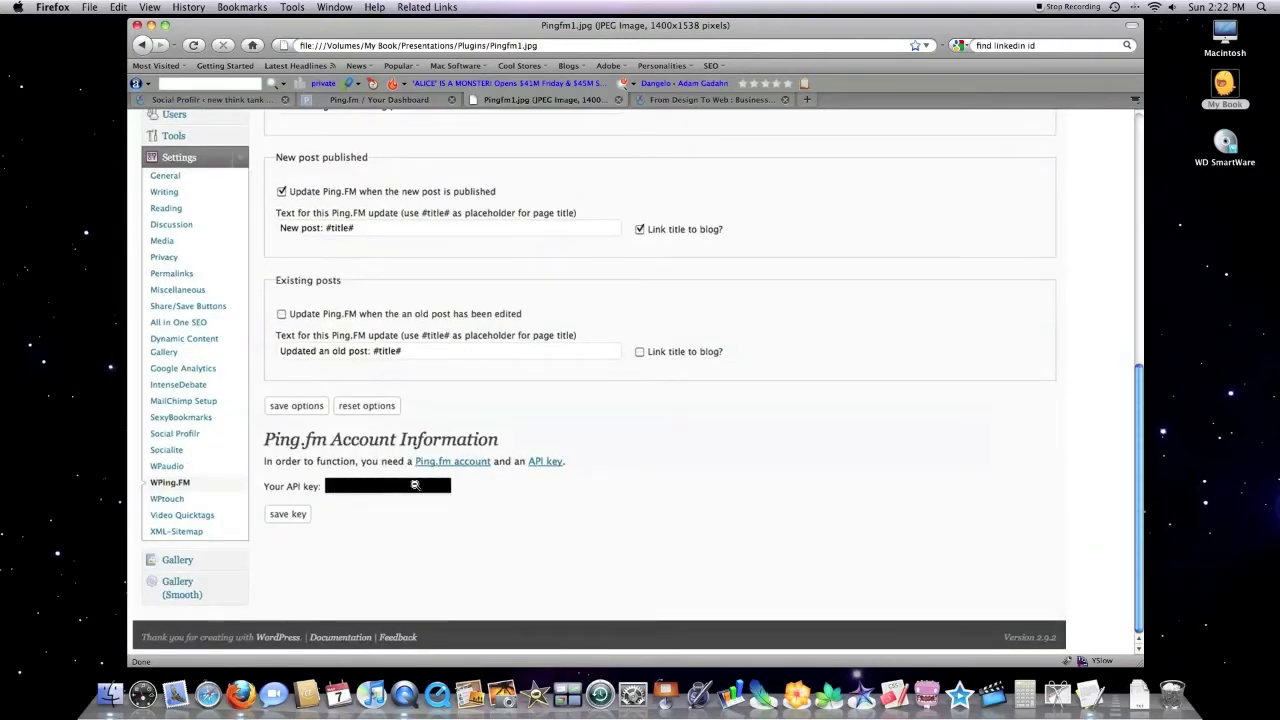
pyautogui.click(384, 102)
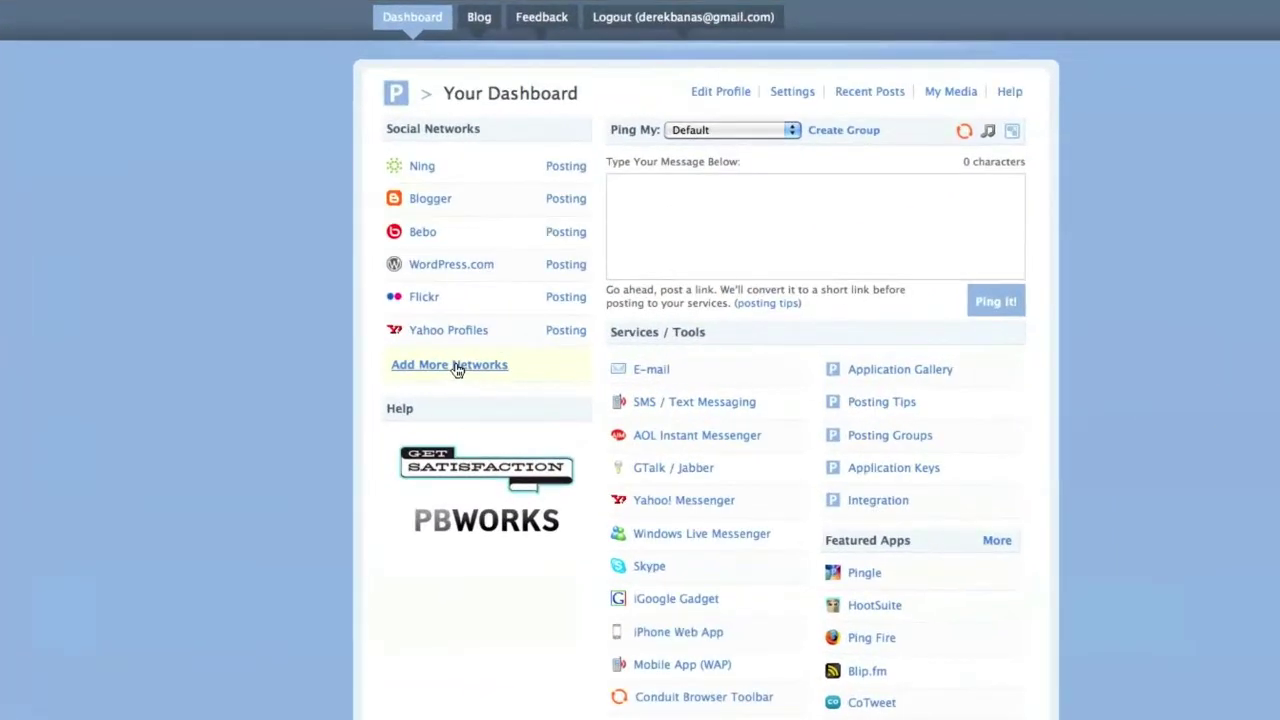
# Choose FriendFeed from Ping.fm's Add More Networks list and follow its link to FriendFeed
pyautogui.click(456, 366)
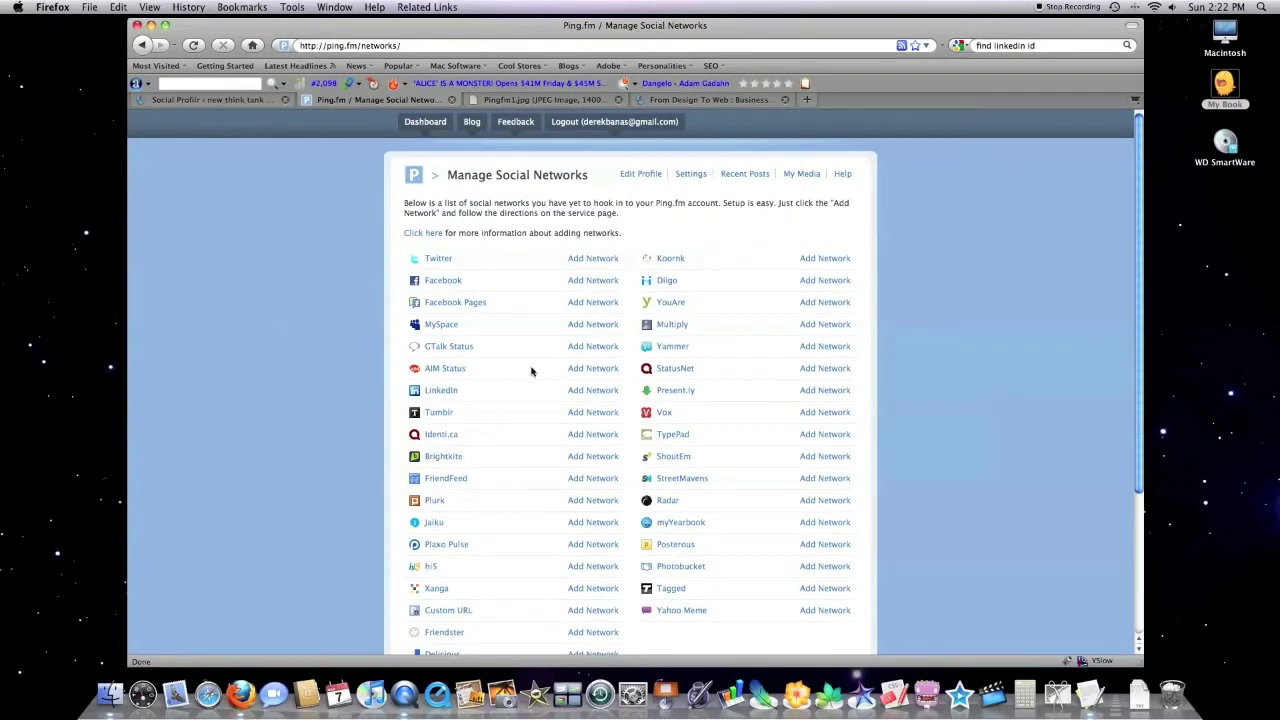
pyautogui.scroll(-1, 516, 388)
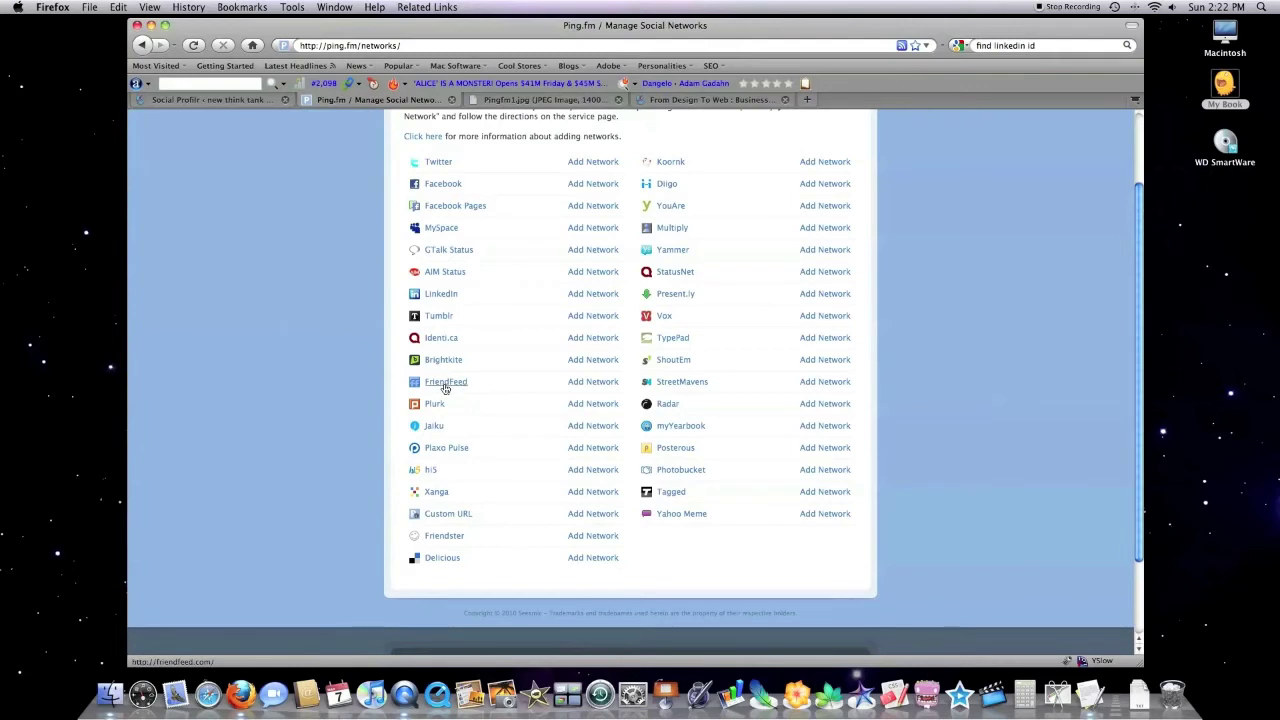
pyautogui.click(592, 384)
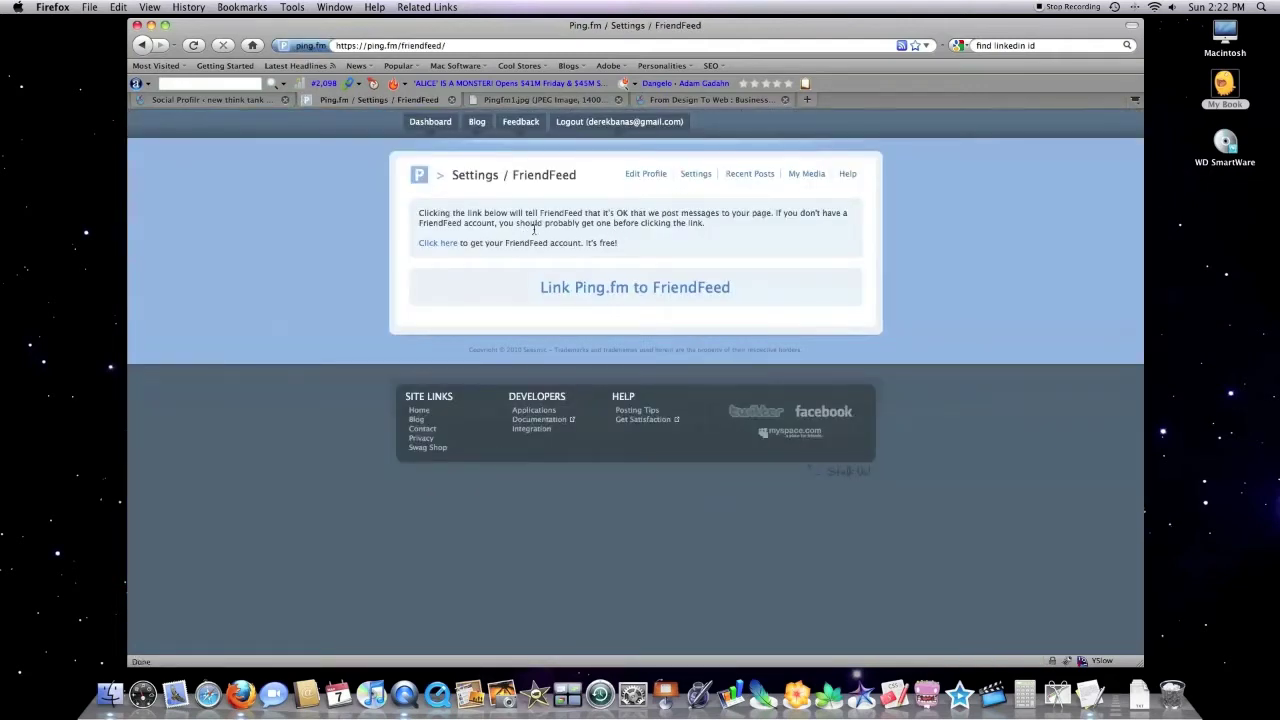
pyautogui.click(449, 246)
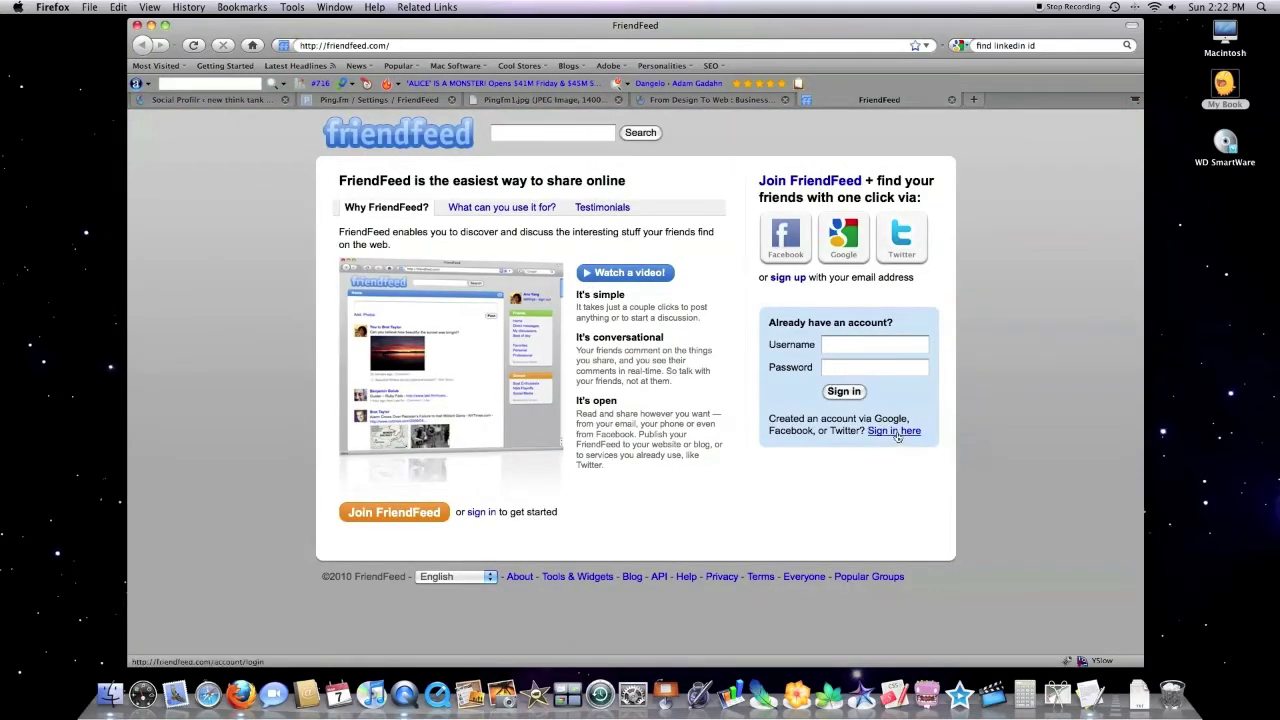
# Sign up for FriendFeed with the suggested email and skip through to the empty home feed
pyautogui.click(790, 278)
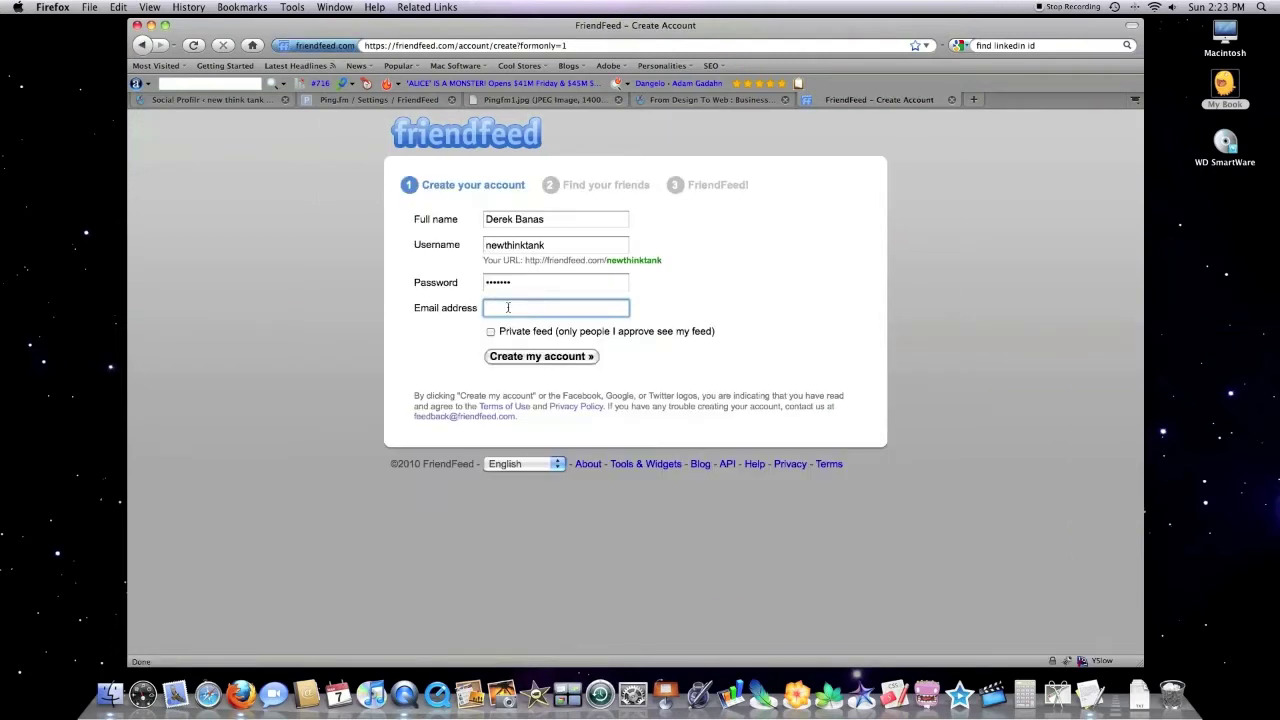
pyautogui.write('derekbanas')
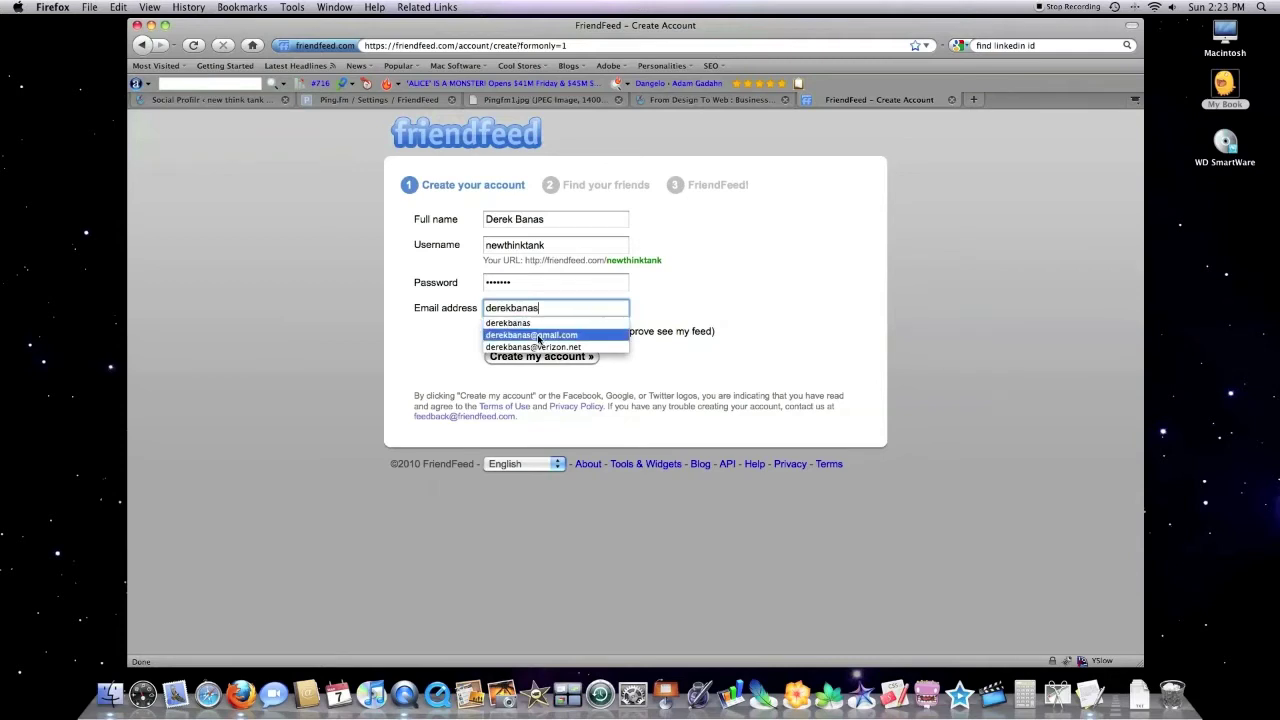
pyautogui.click(538, 337)
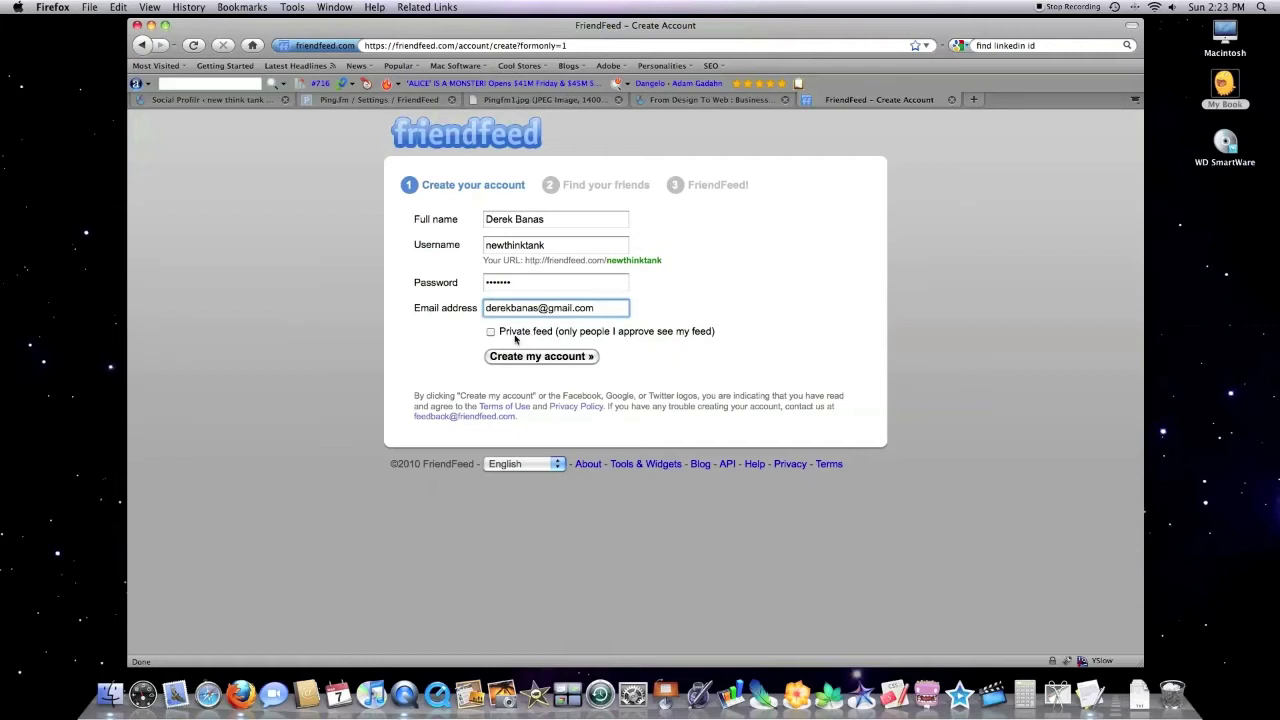
pyautogui.click(536, 358)
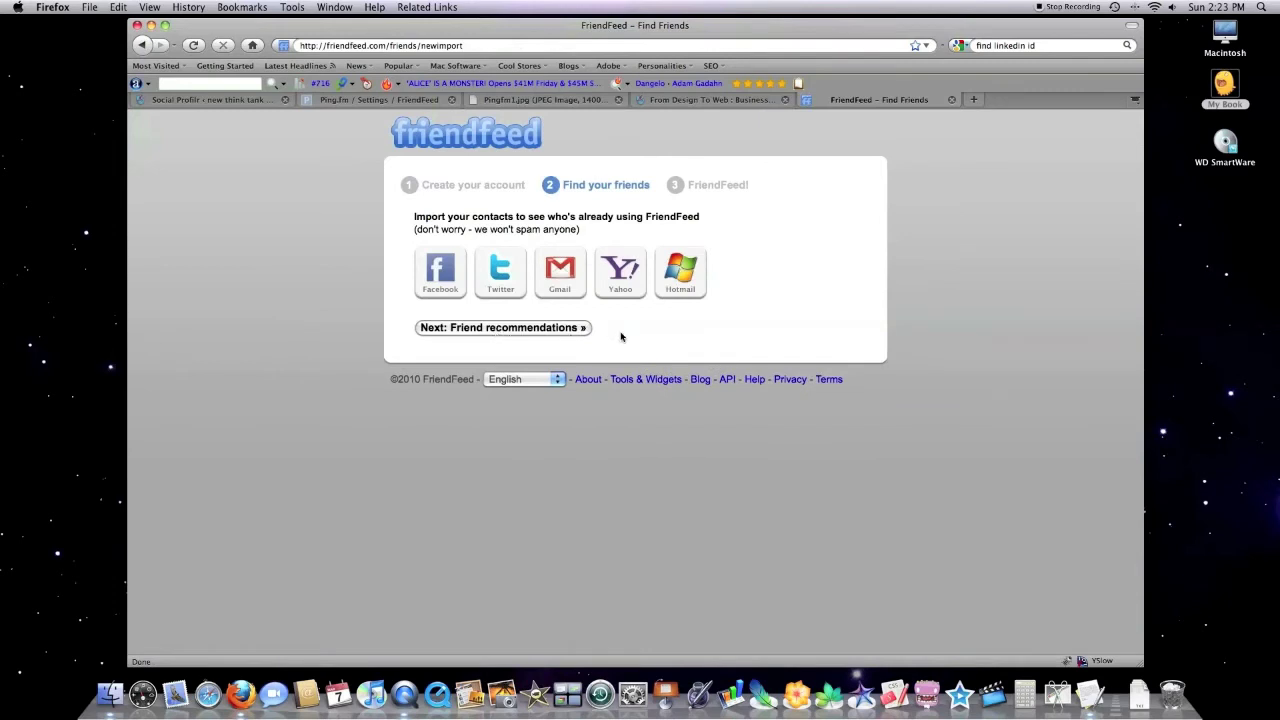
pyautogui.click(586, 328)
pyautogui.click(499, 278)
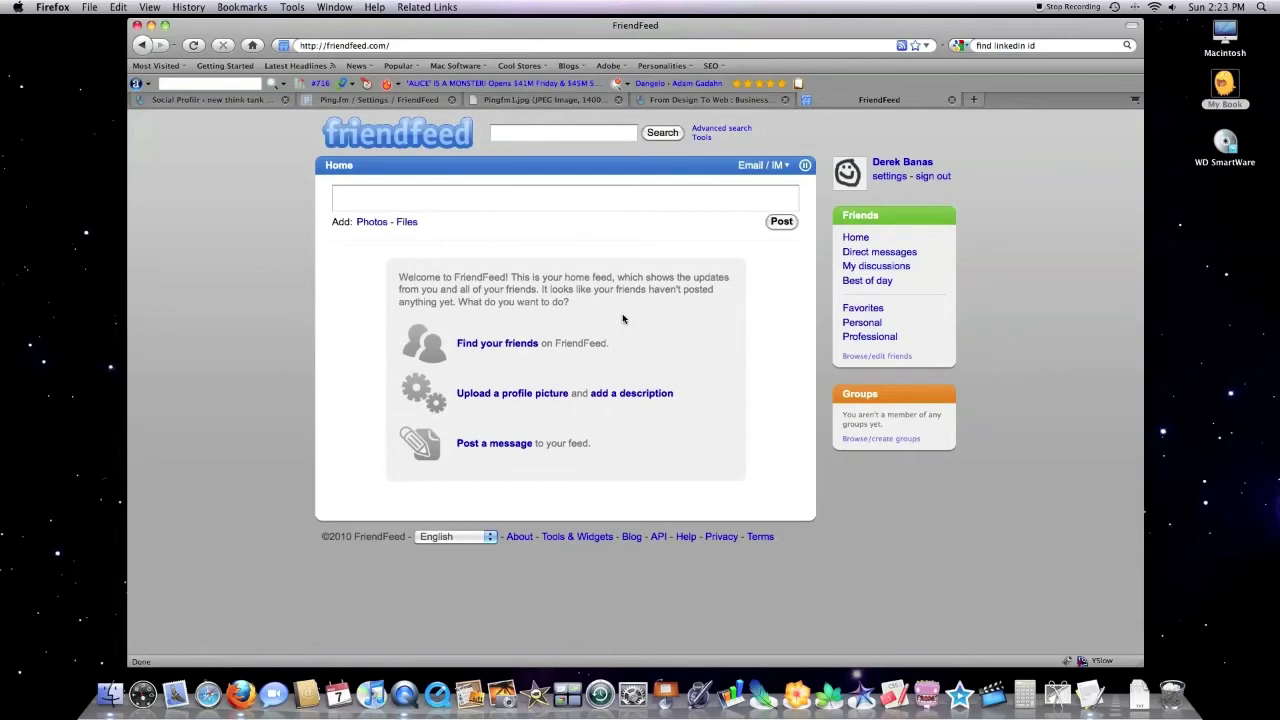
# Link Ping.fm to FriendFeed, allow access, and return to the Ping.fm dashboard
pyautogui.click(369, 100)
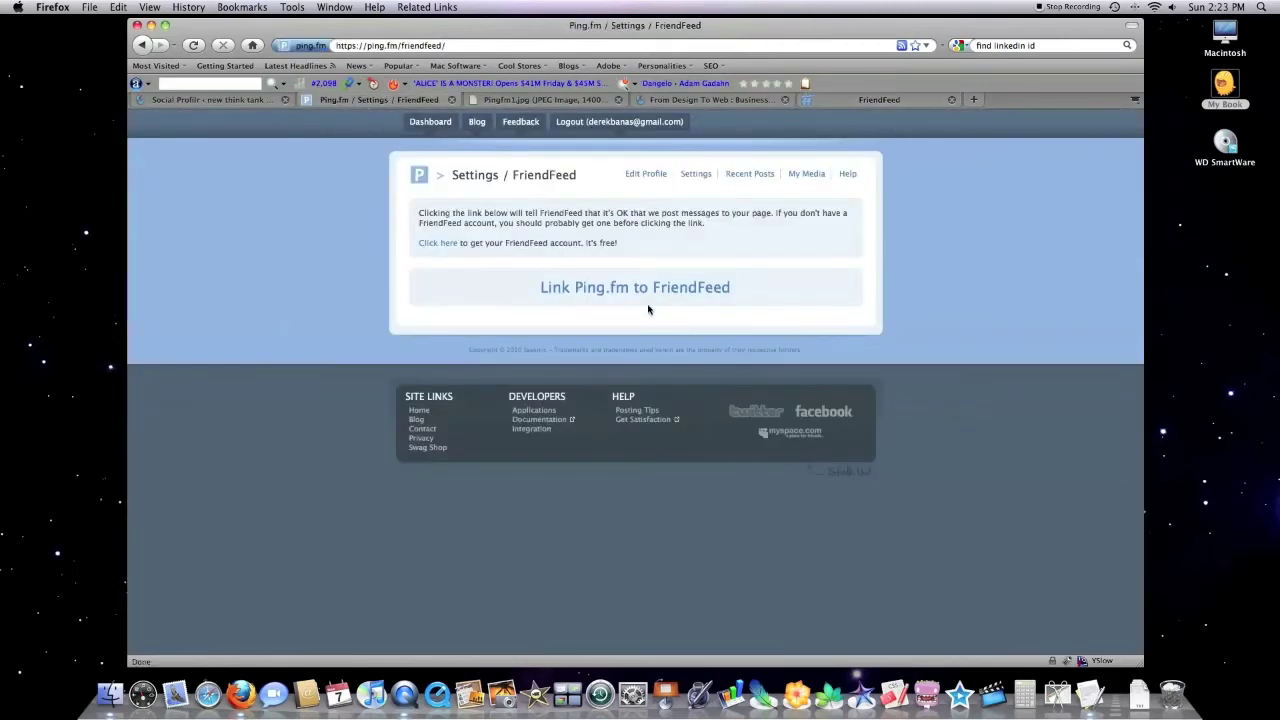
pyautogui.click(622, 297)
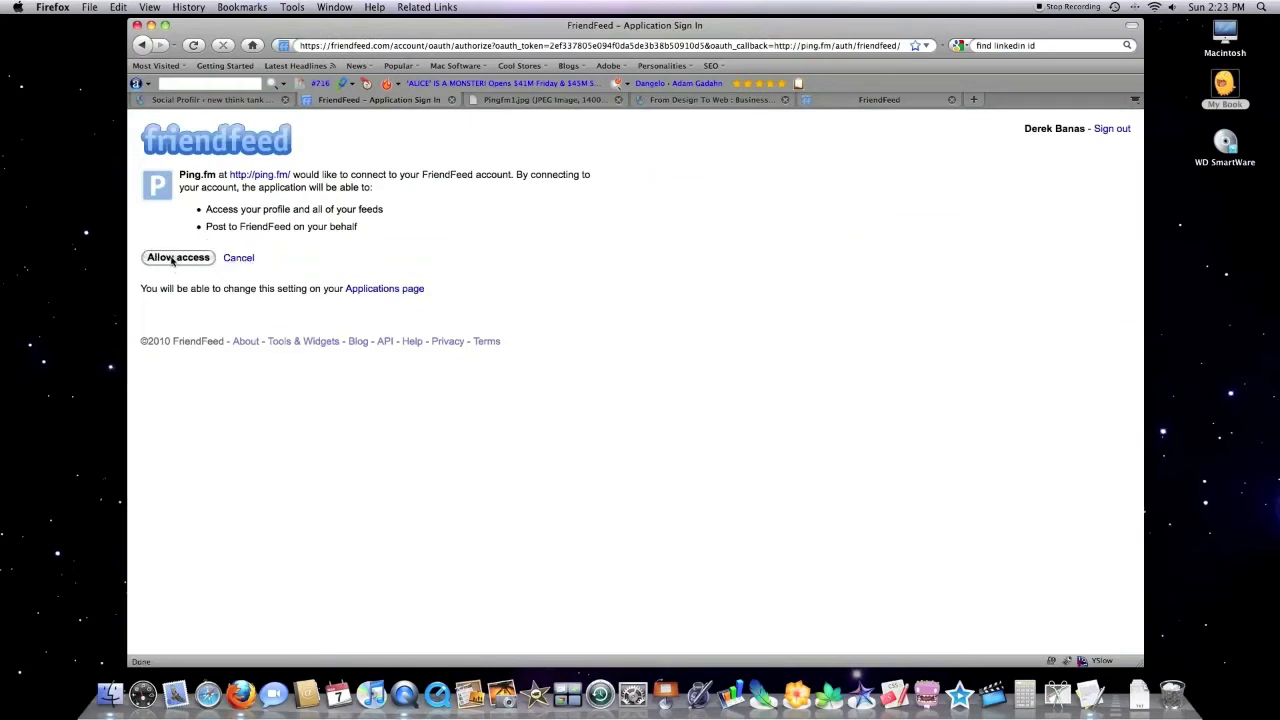
pyautogui.click(173, 259)
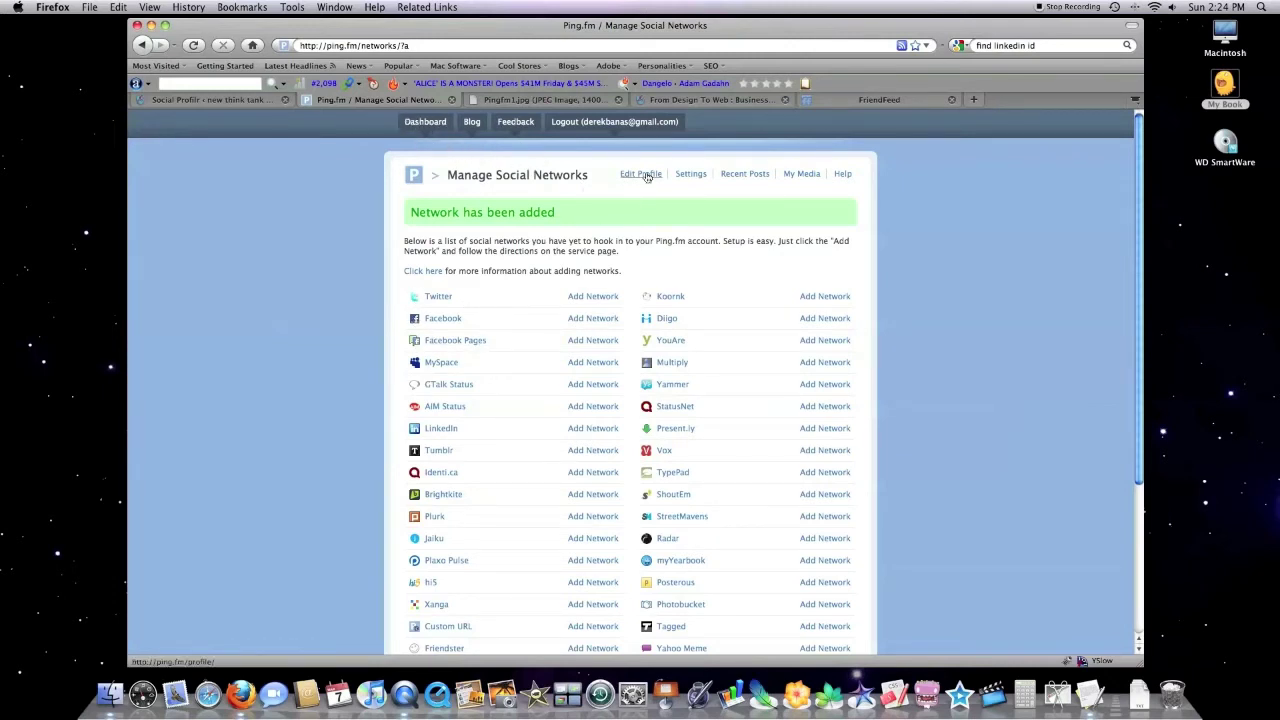
pyautogui.click(418, 121)
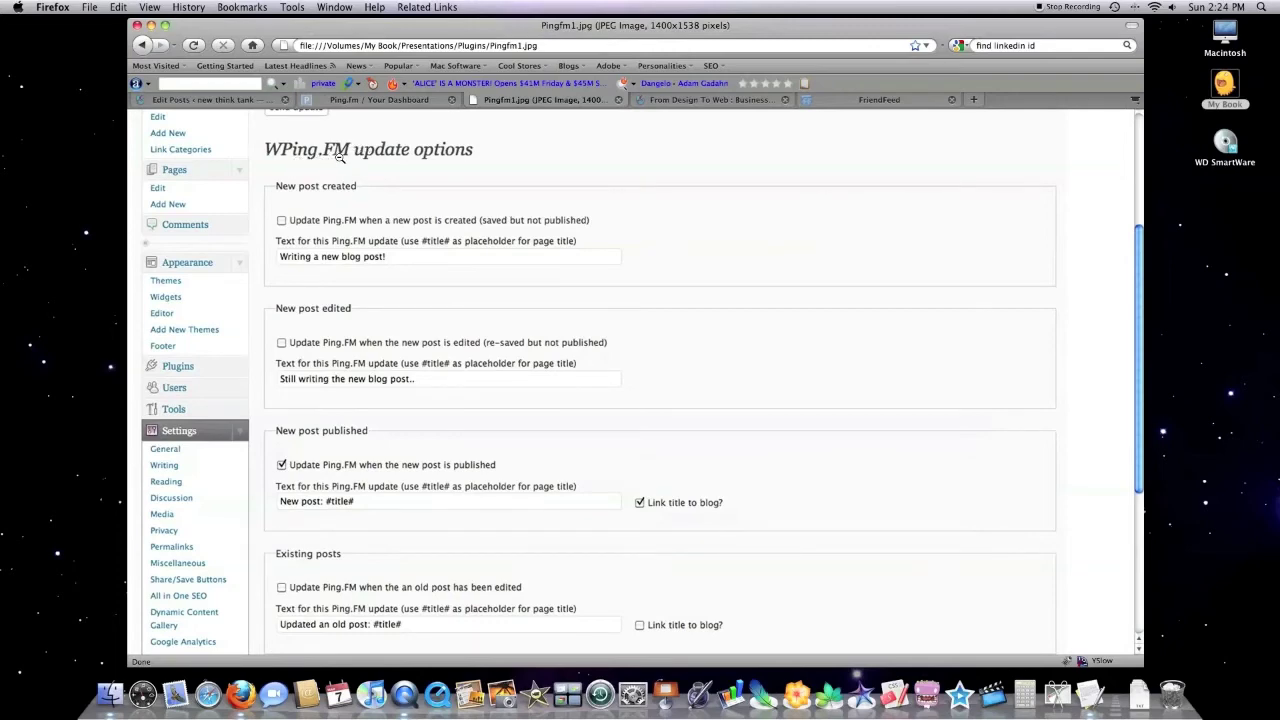
pyautogui.scroll(1, 405, 237)
pyautogui.scroll(3, 380, 228)
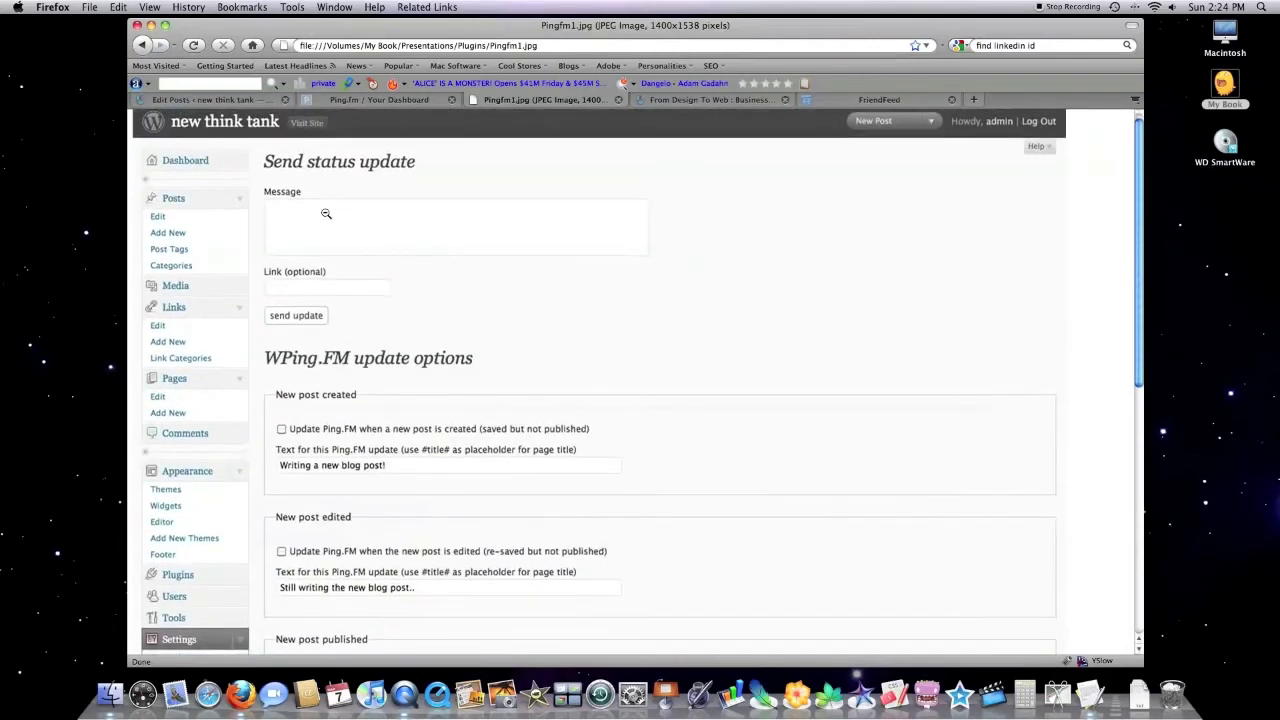
pyautogui.scroll(-4, 462, 340)
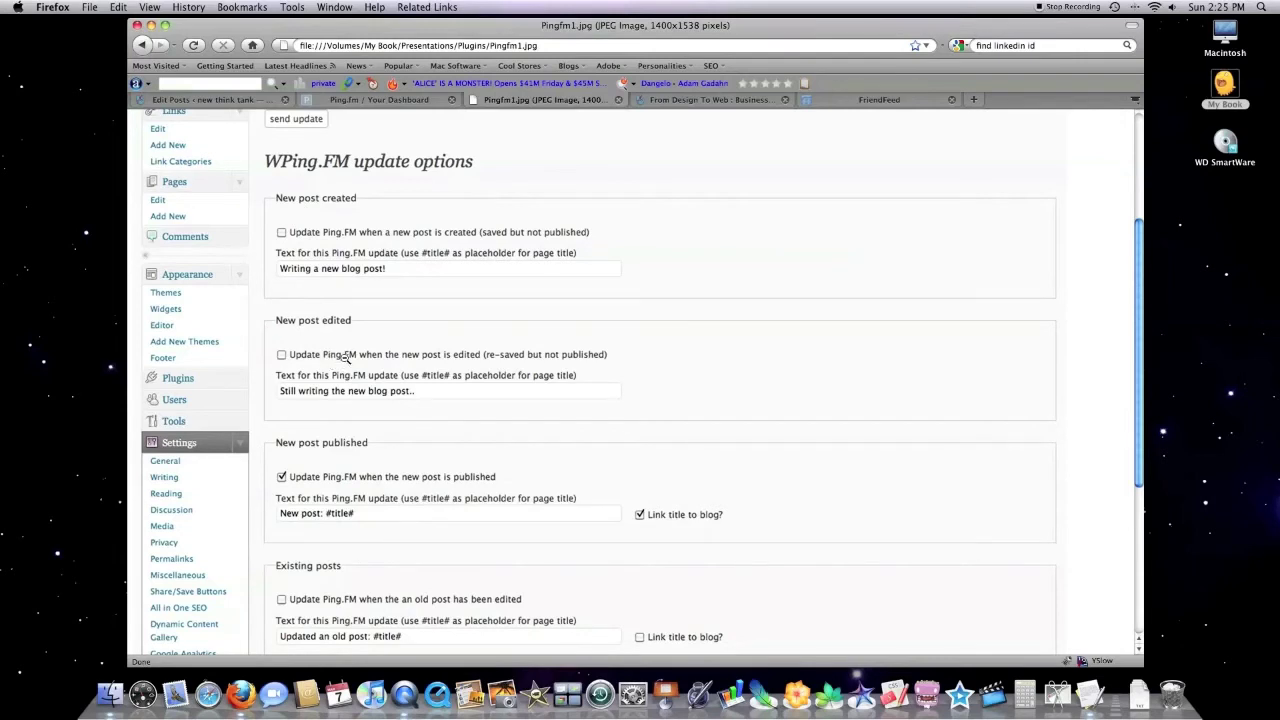
pyautogui.scroll(-2, 357, 354)
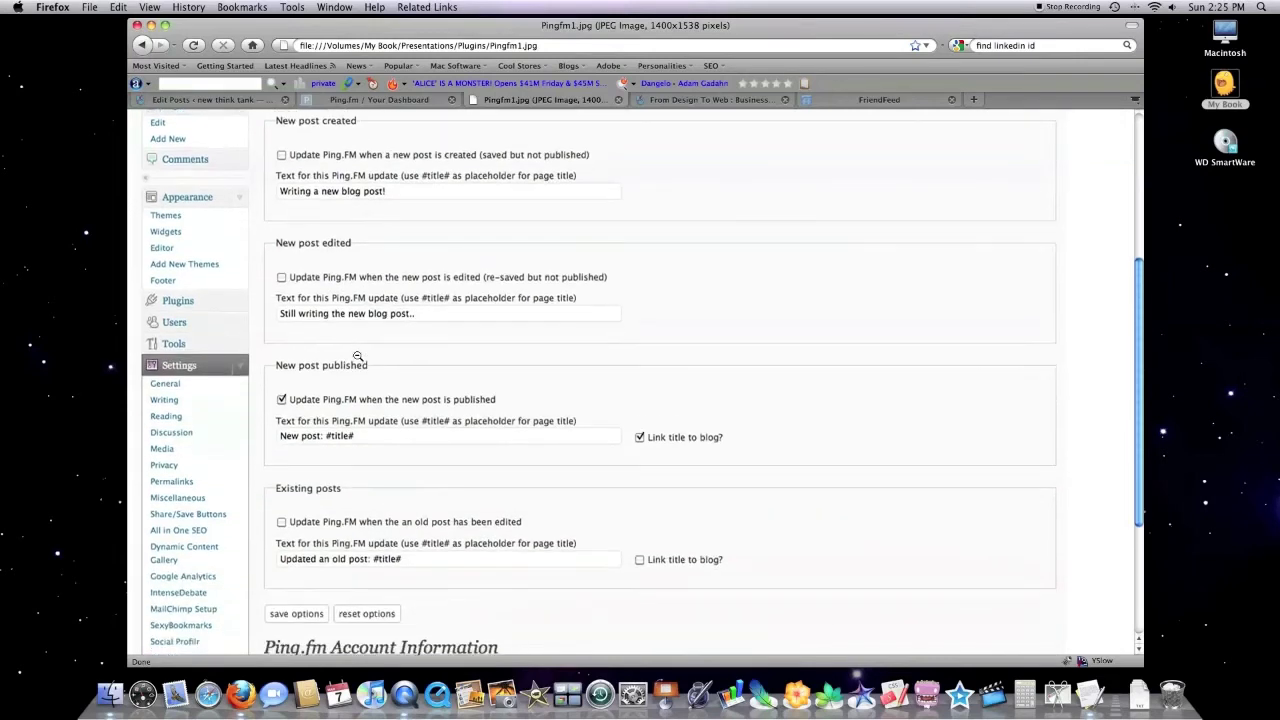
pyautogui.scroll(-2, 338, 327)
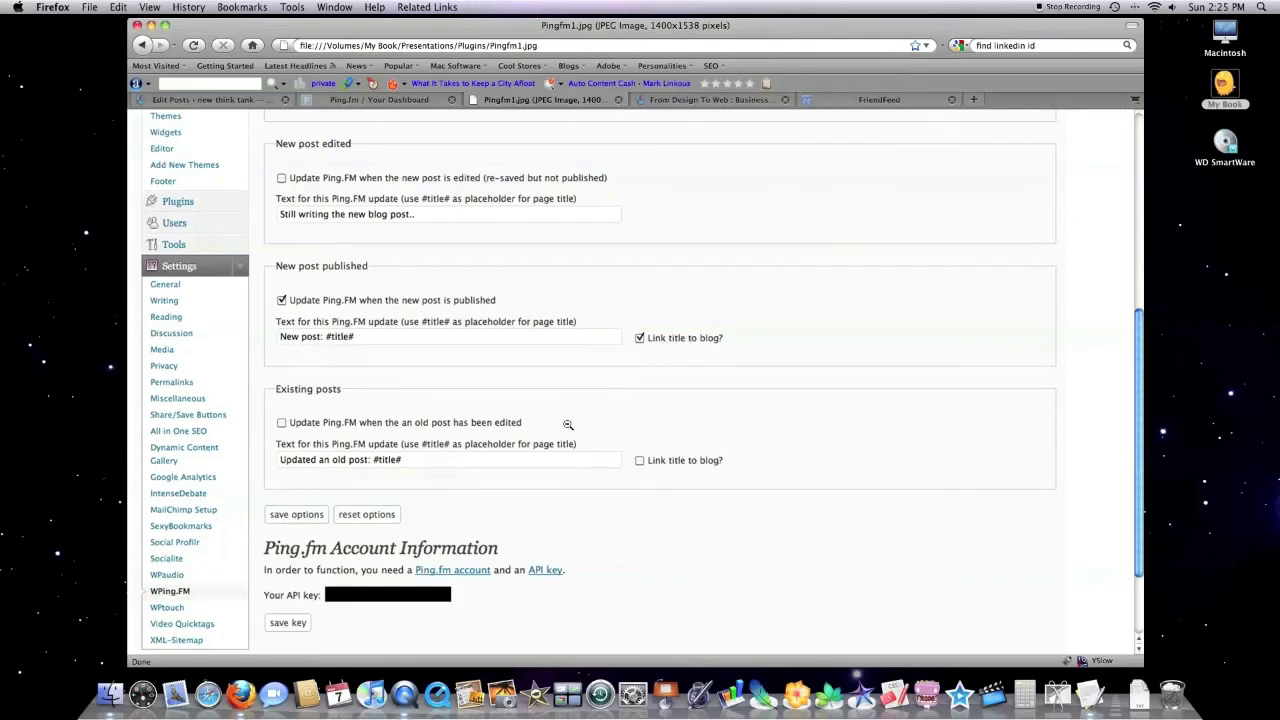
pyautogui.scroll(-3, 567, 422)
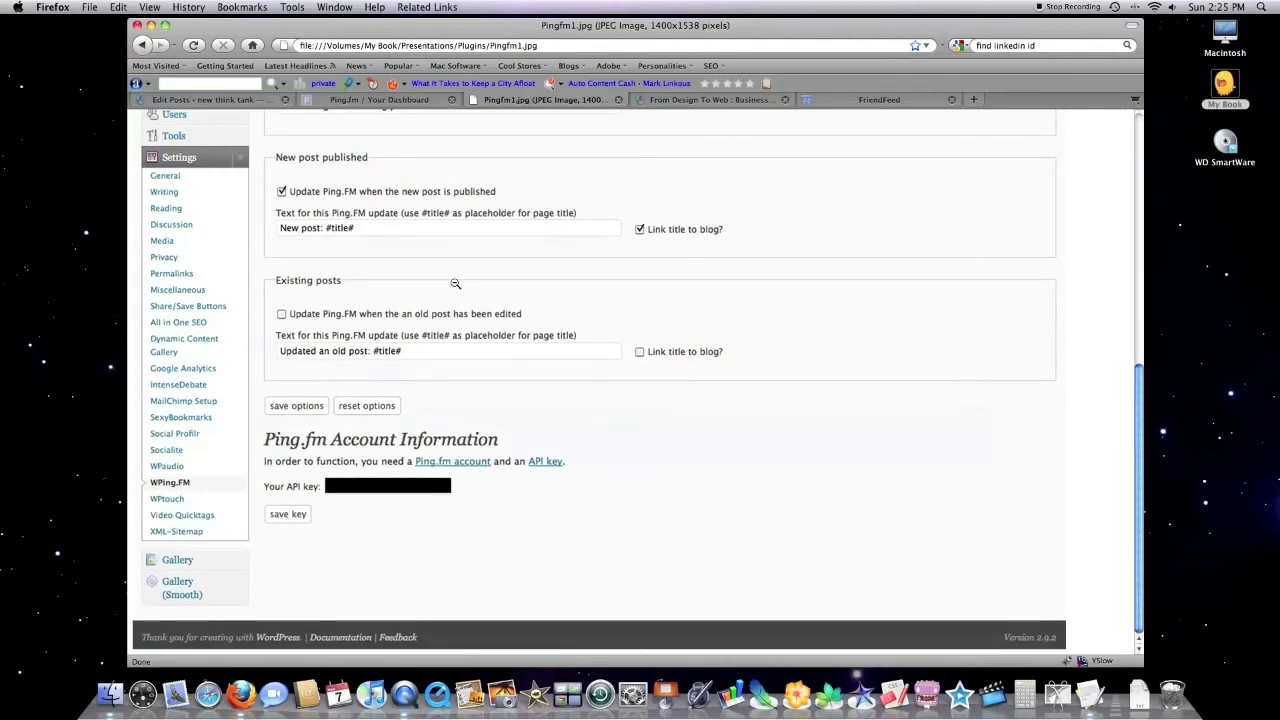
# Open the 'Marketing Examples: Writing Copy Pt. 2' draft in Visual mode and scroll down to publish
pyautogui.click(254, 100)
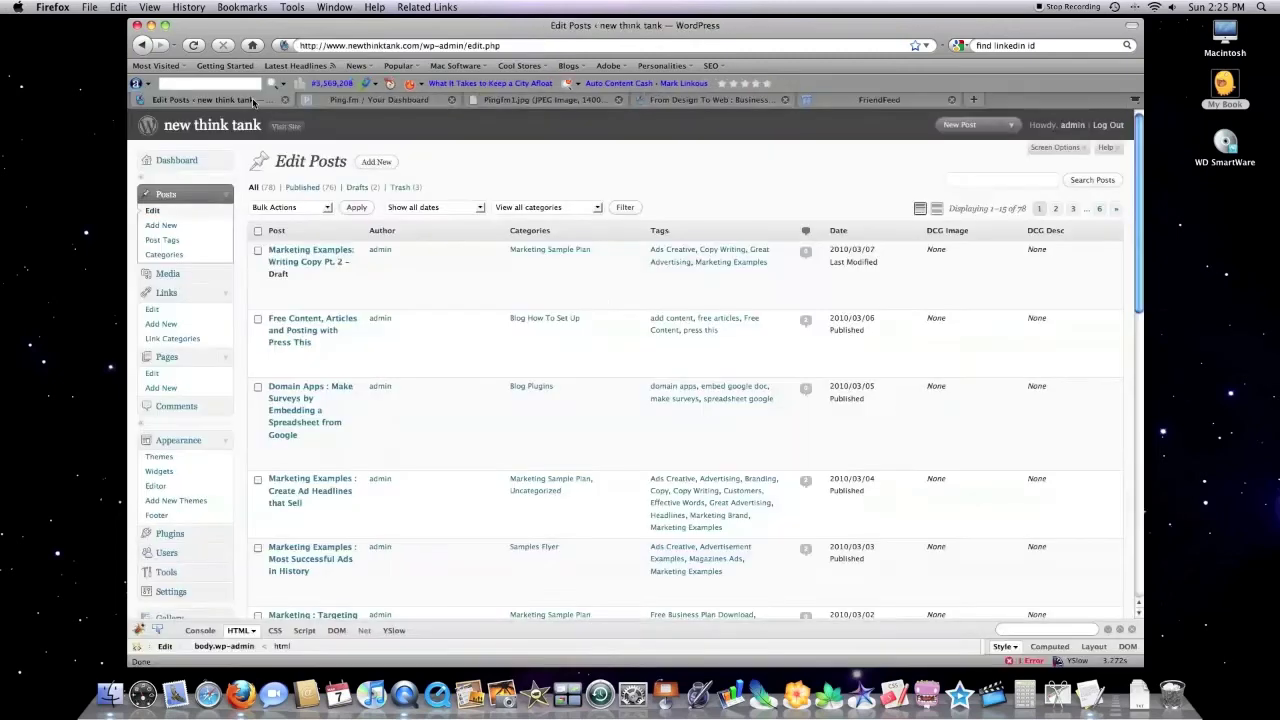
pyautogui.moveTo(310, 262)
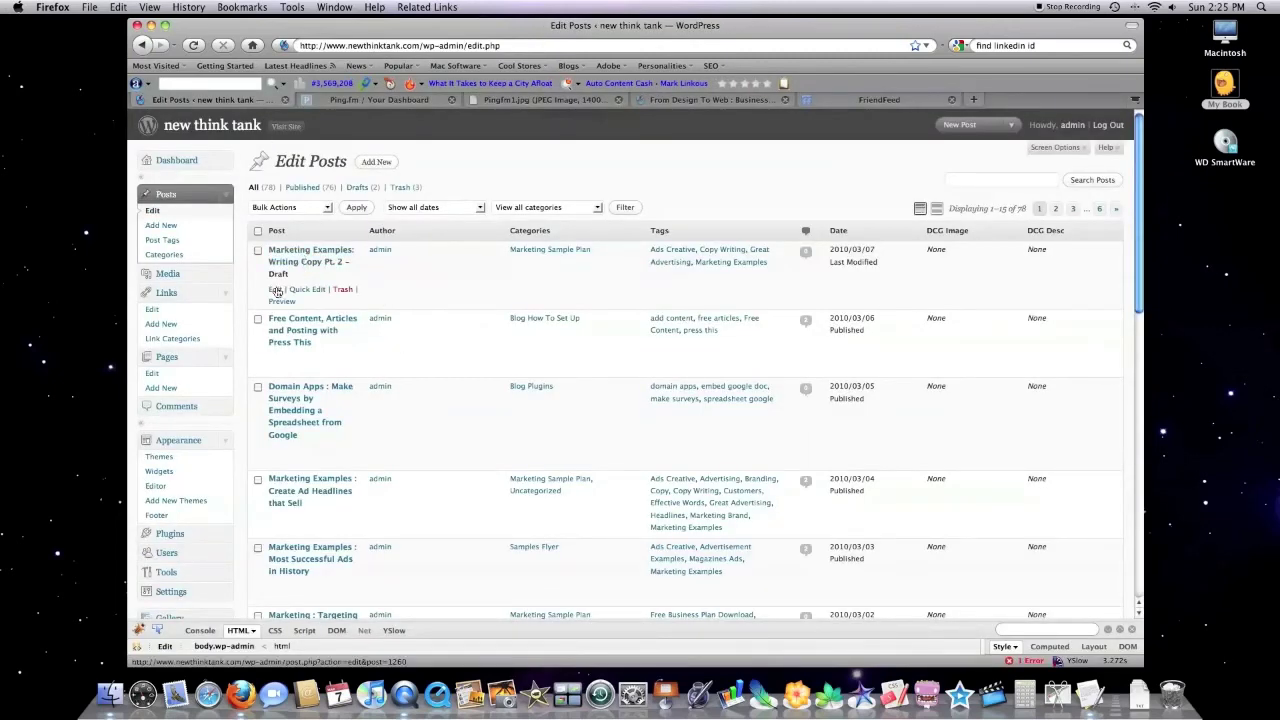
pyautogui.click(276, 290)
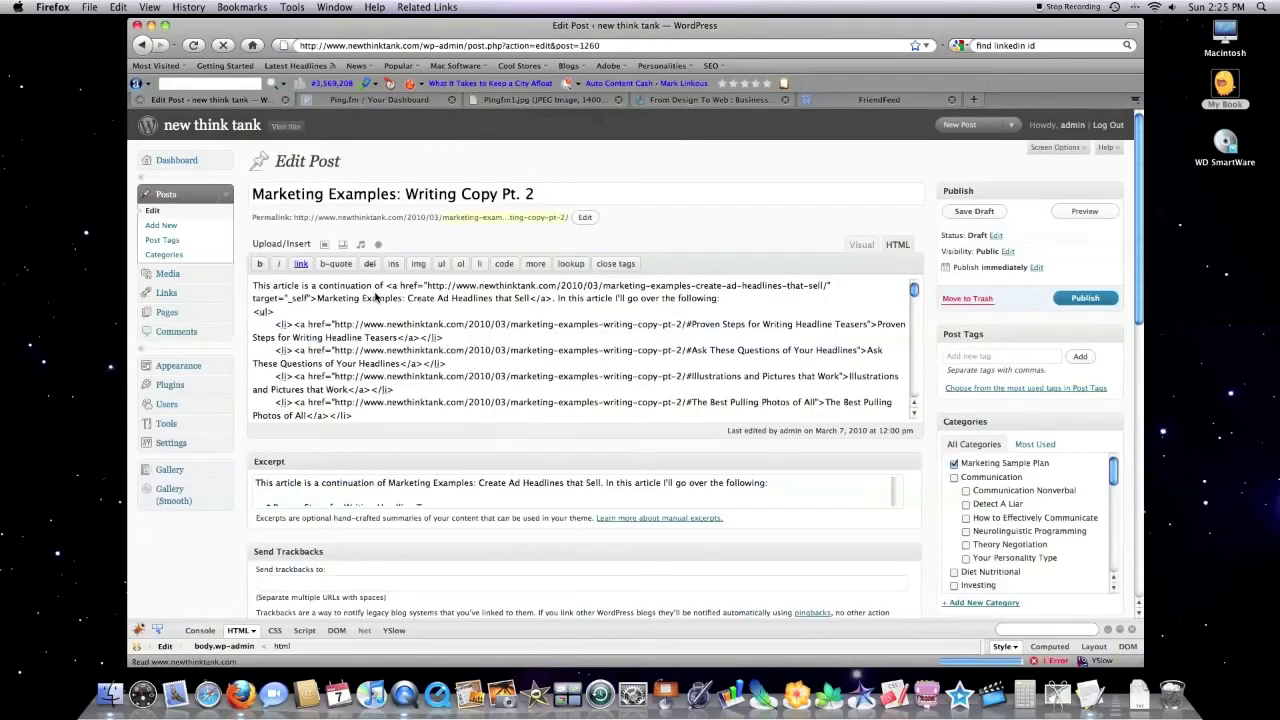
pyautogui.click(863, 243)
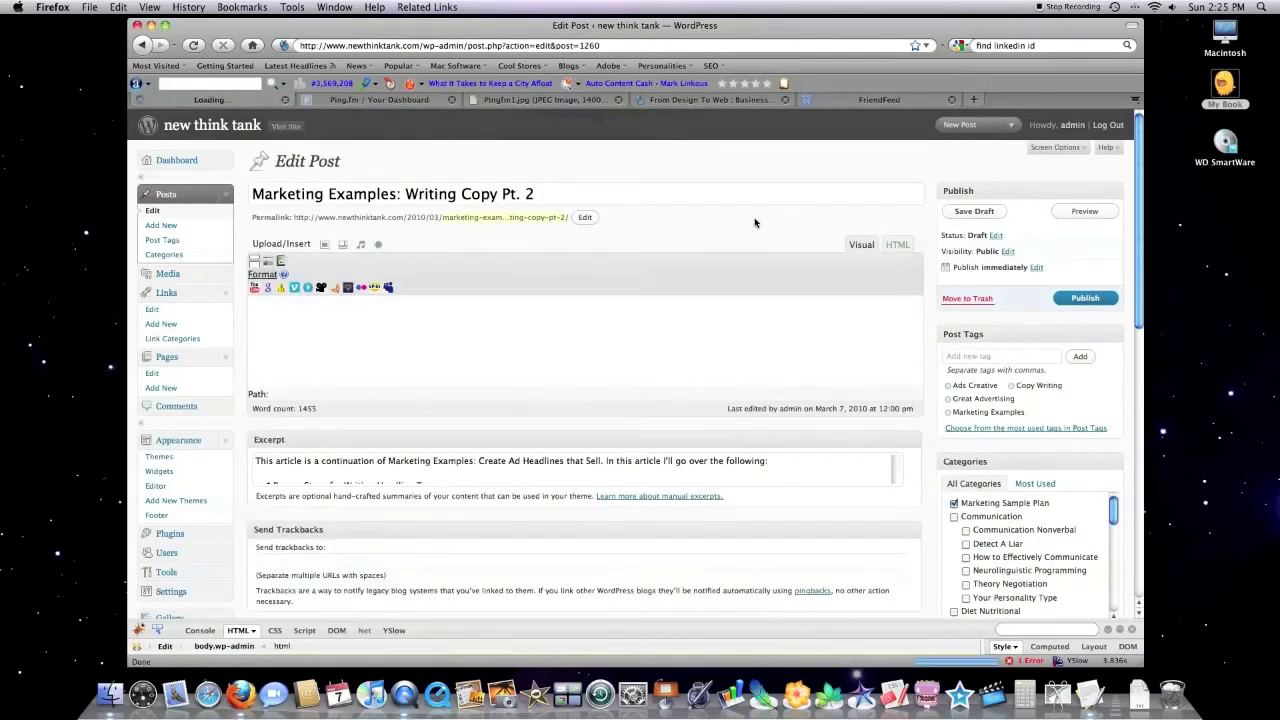
pyautogui.scroll(-3, 674, 323)
pyautogui.scroll(-2, 674, 323)
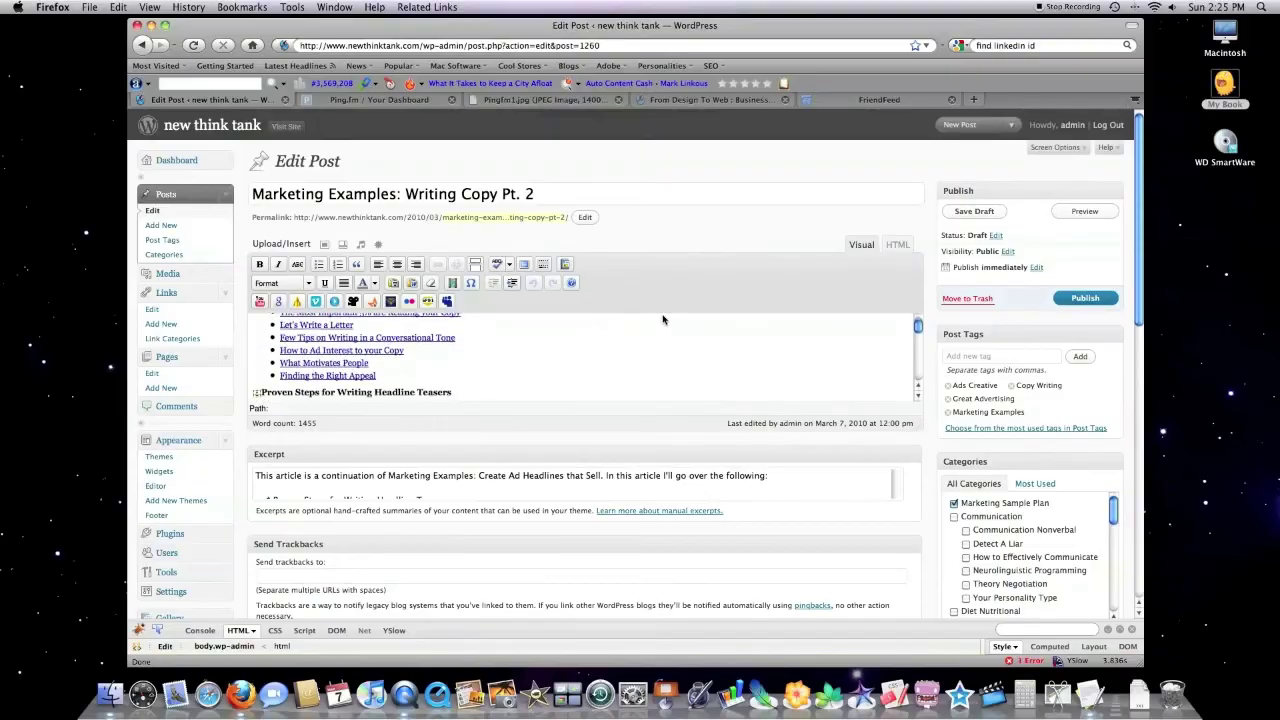
pyautogui.scroll(-3, 830, 360)
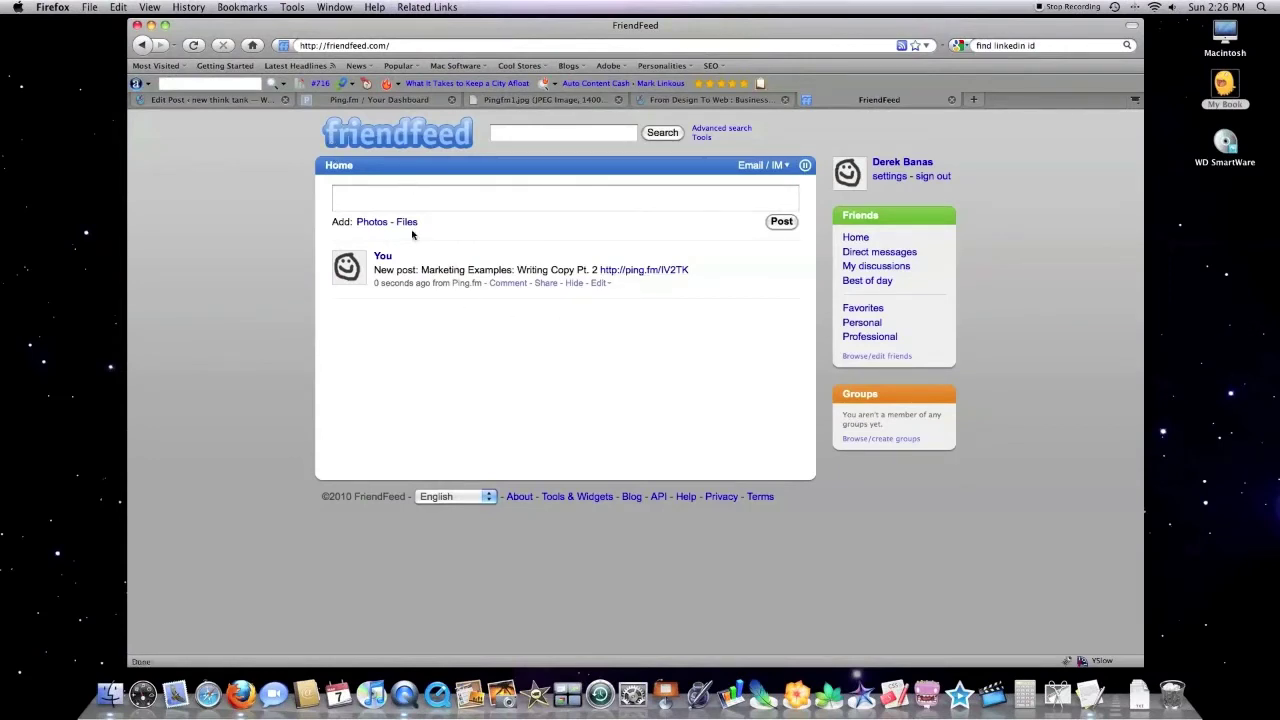
# Inspect the auto-posted Writing Copy Pt. 2 entry on FriendFeed, then return to the Ping.fm dashboard
pyautogui.moveTo(373, 270); pyautogui.dragTo(596, 268)
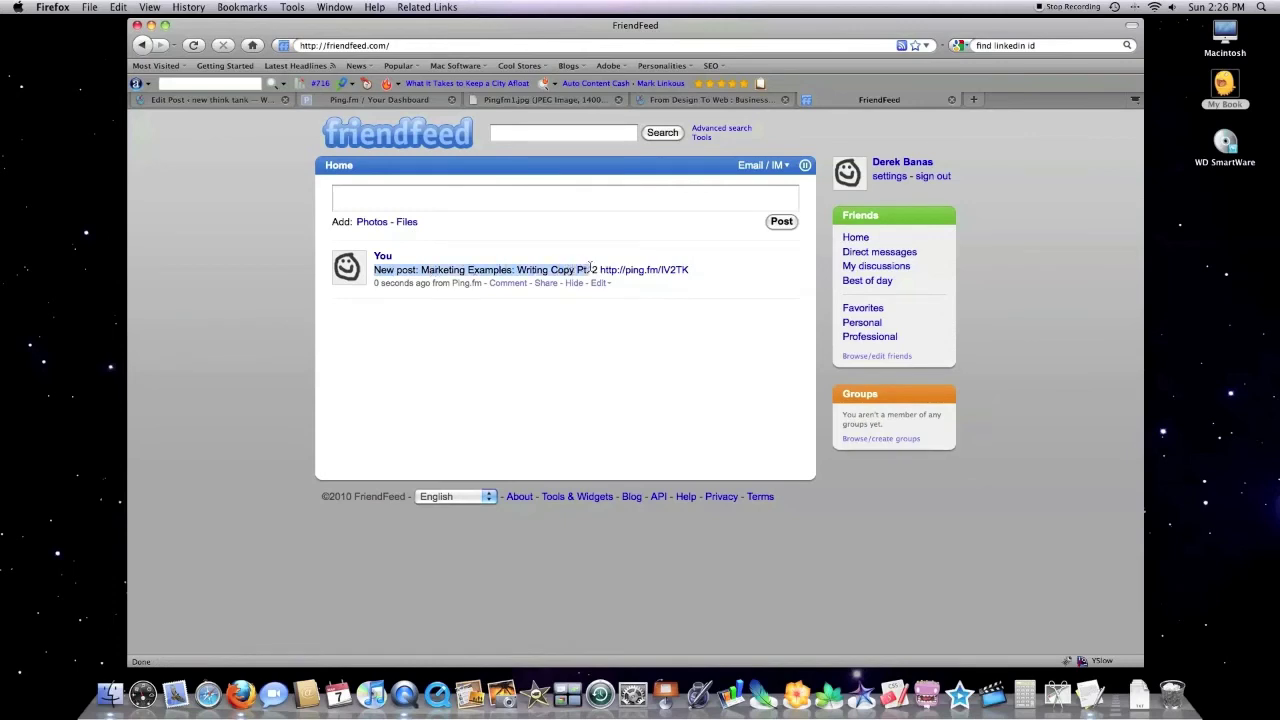
pyautogui.click(540, 400)
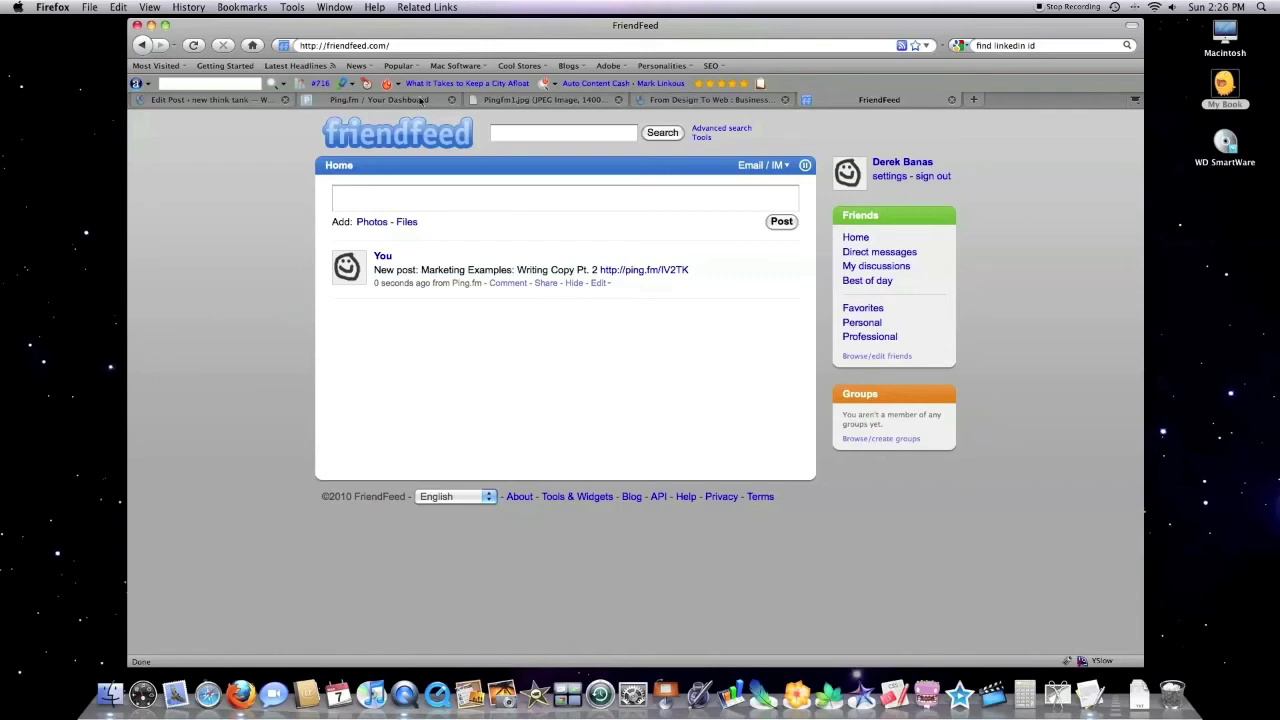
pyautogui.click(366, 100)
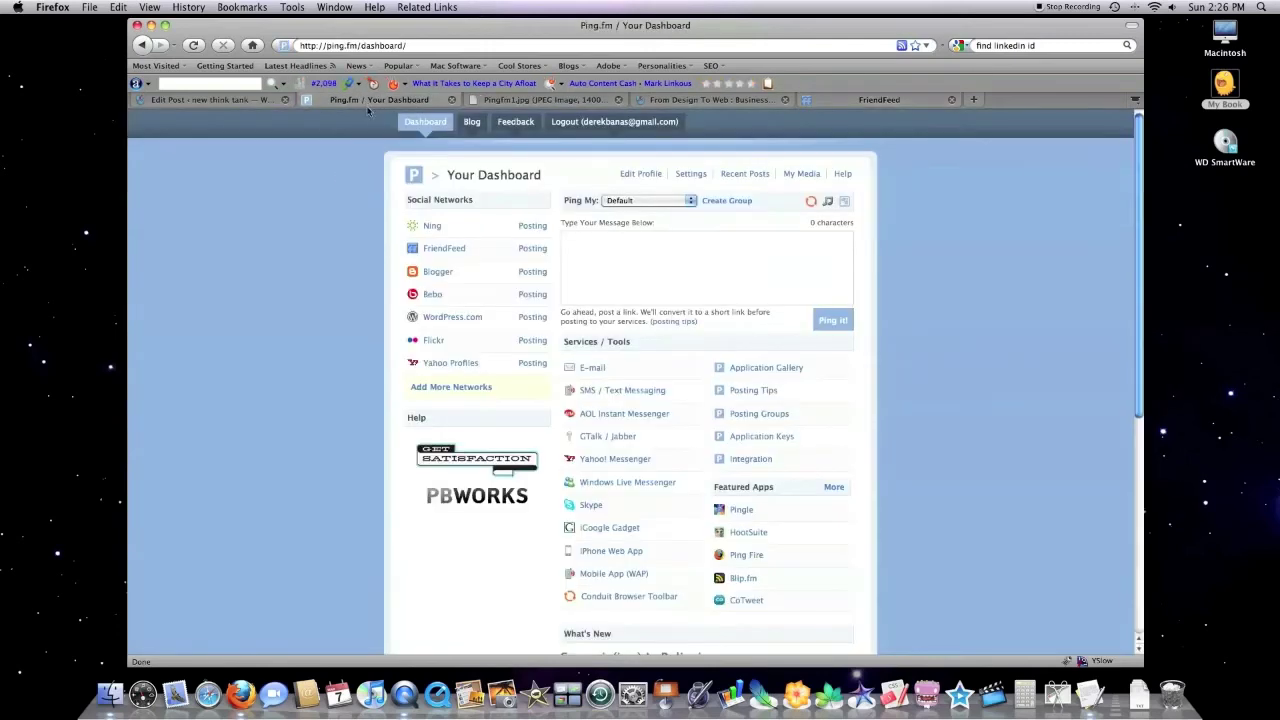
# Browse Ping.fm's remaining networks to add, such as Twitter, Facebook and LinkedIn
pyautogui.click(436, 388)
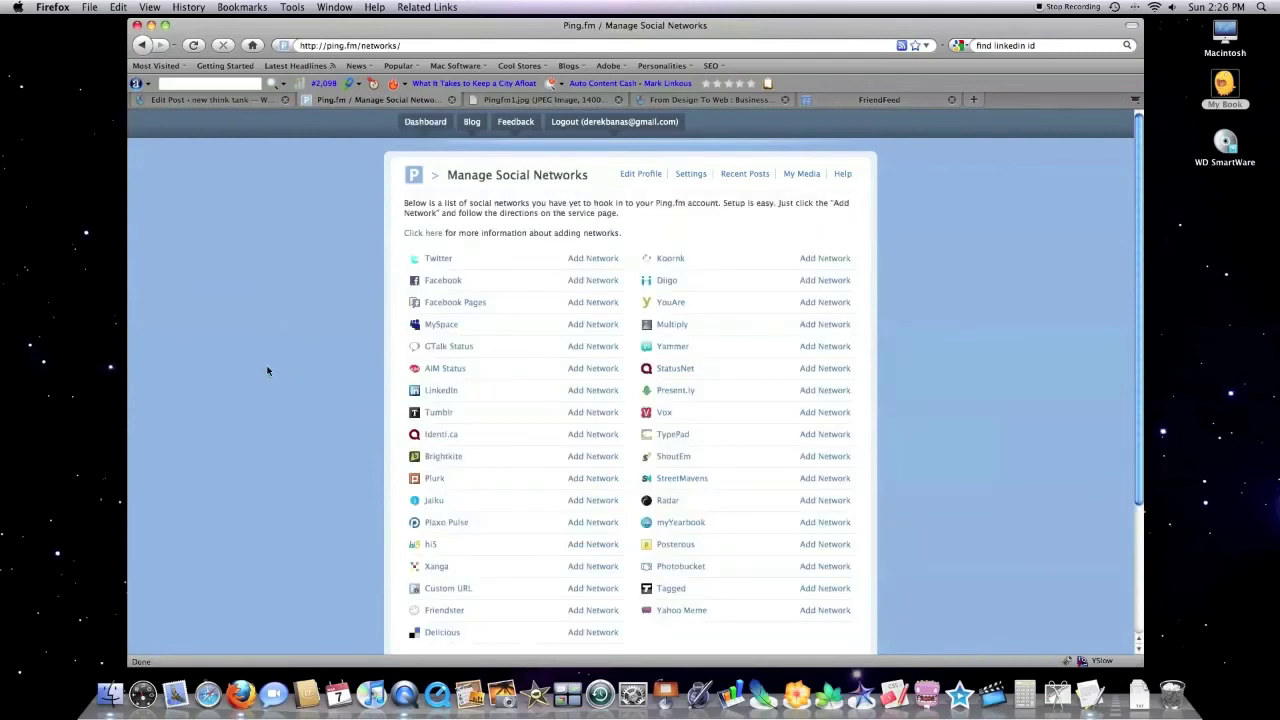
pyautogui.scroll(-3, 270, 372)
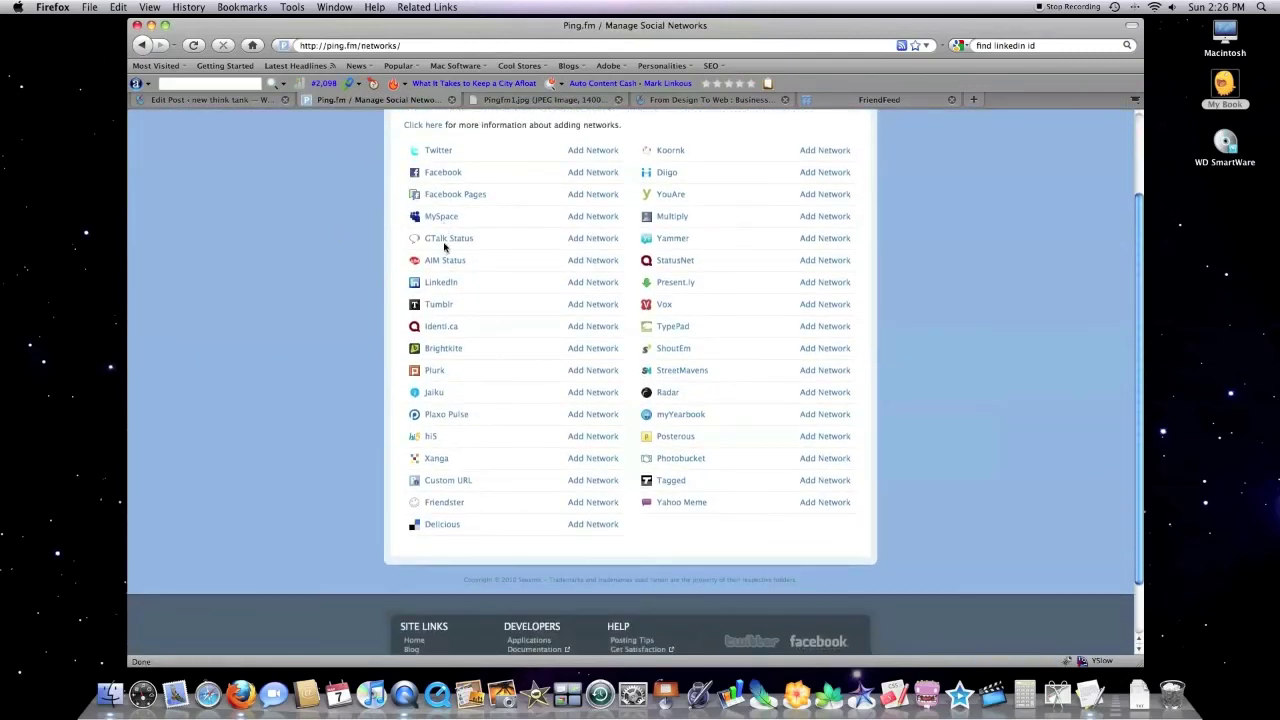